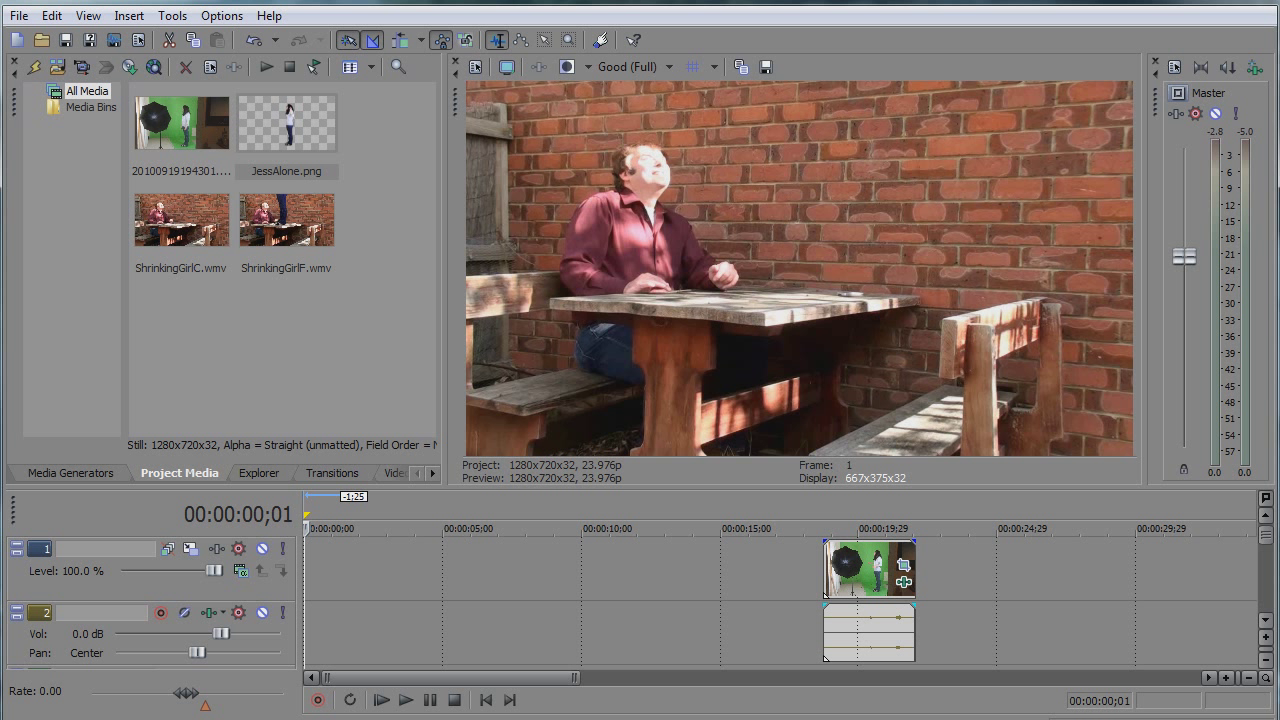
- Preview the finished ShrinkingGirlF.wmv and the green-screen source footage from Project Media
{"action": "left_click", "coordinate": [290, 226]}
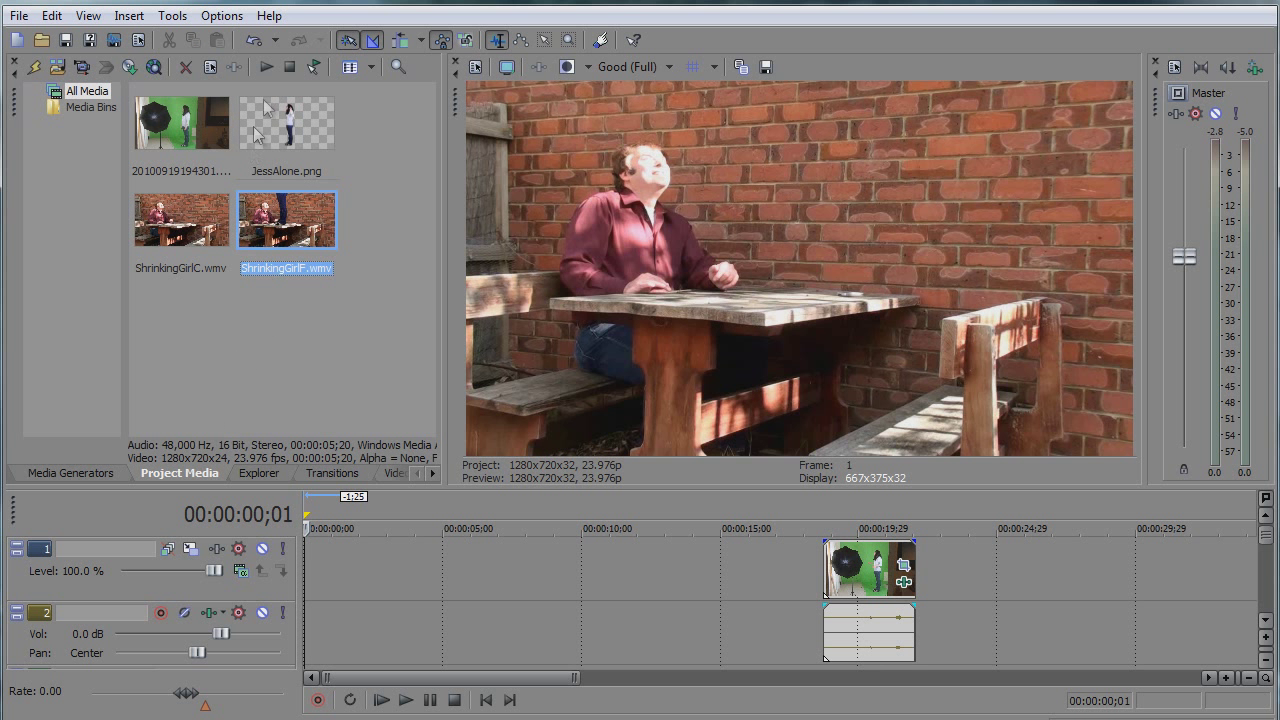
{"action": "left_click", "coordinate": [266, 67]}
{"action": "left_click", "coordinate": [183, 141]}
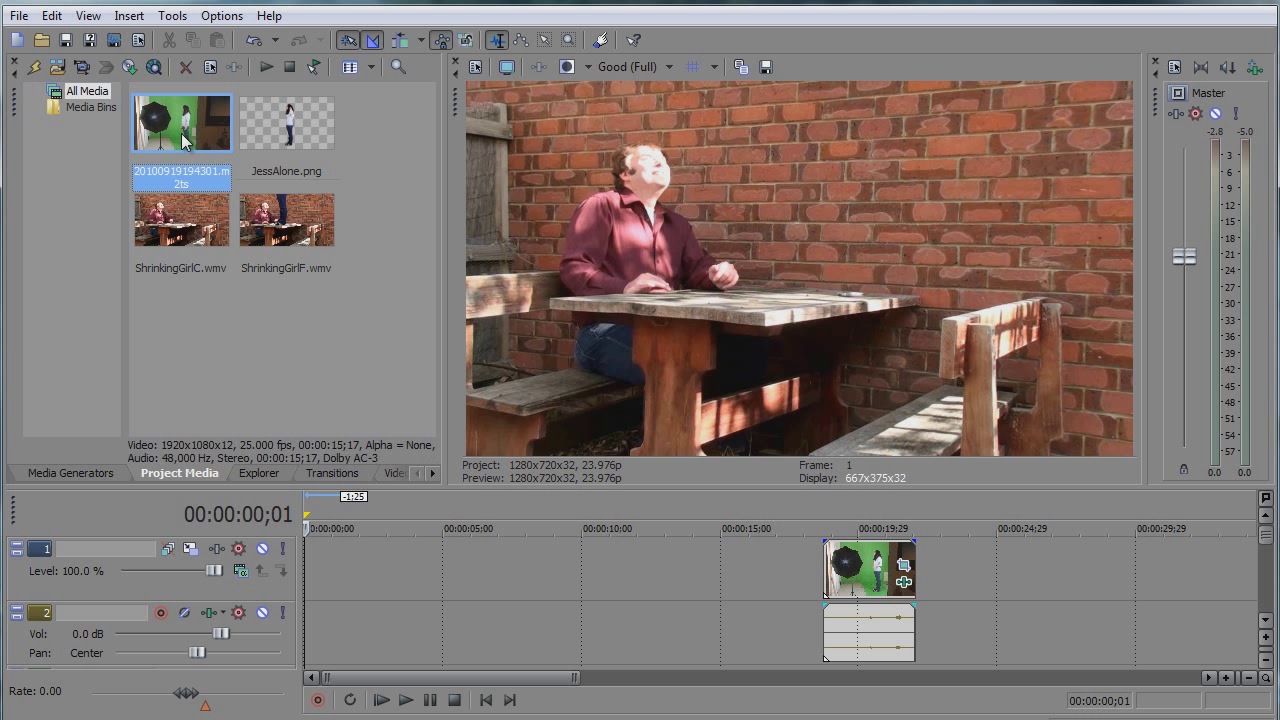
{"action": "left_click", "coordinate": [266, 68]}
- Park the playhead near 00:00:20 to show the keyed girl over black, cancelling the snapshot save
{"action": "left_click_drag", "start_coordinate": [305, 625], "coordinate": [880, 699]}
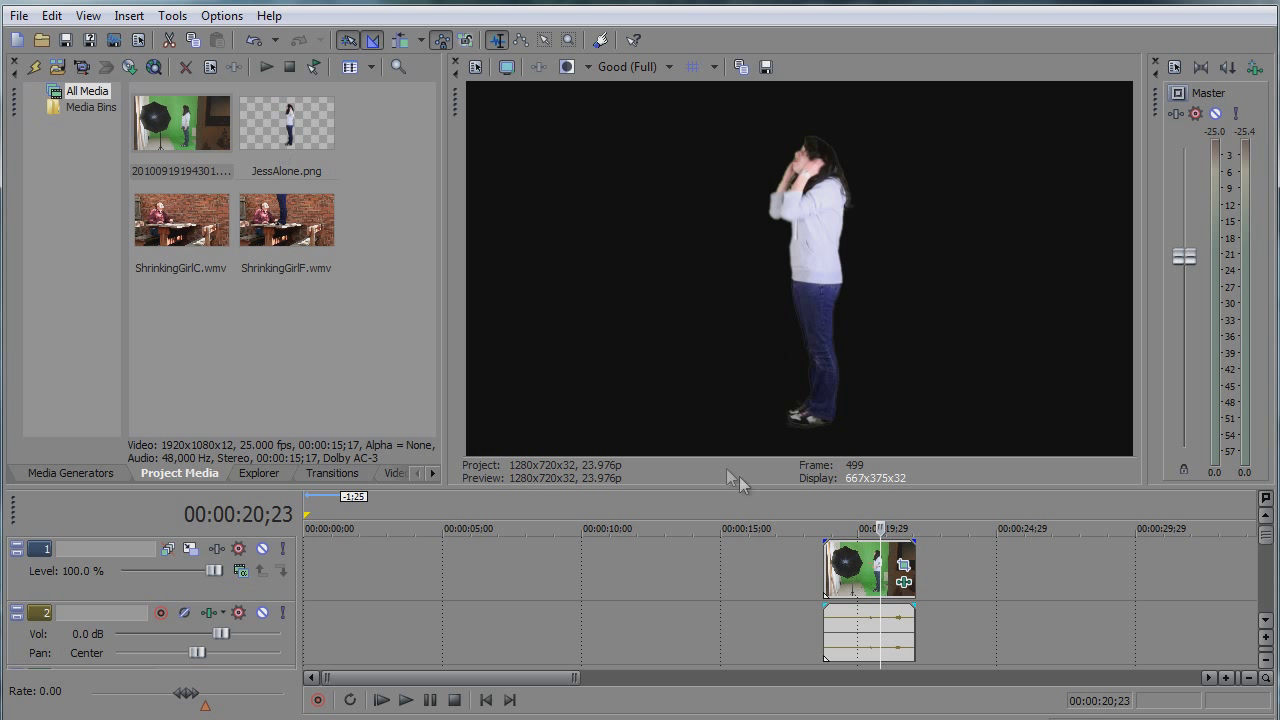
{"action": "left_click", "coordinate": [766, 67]}
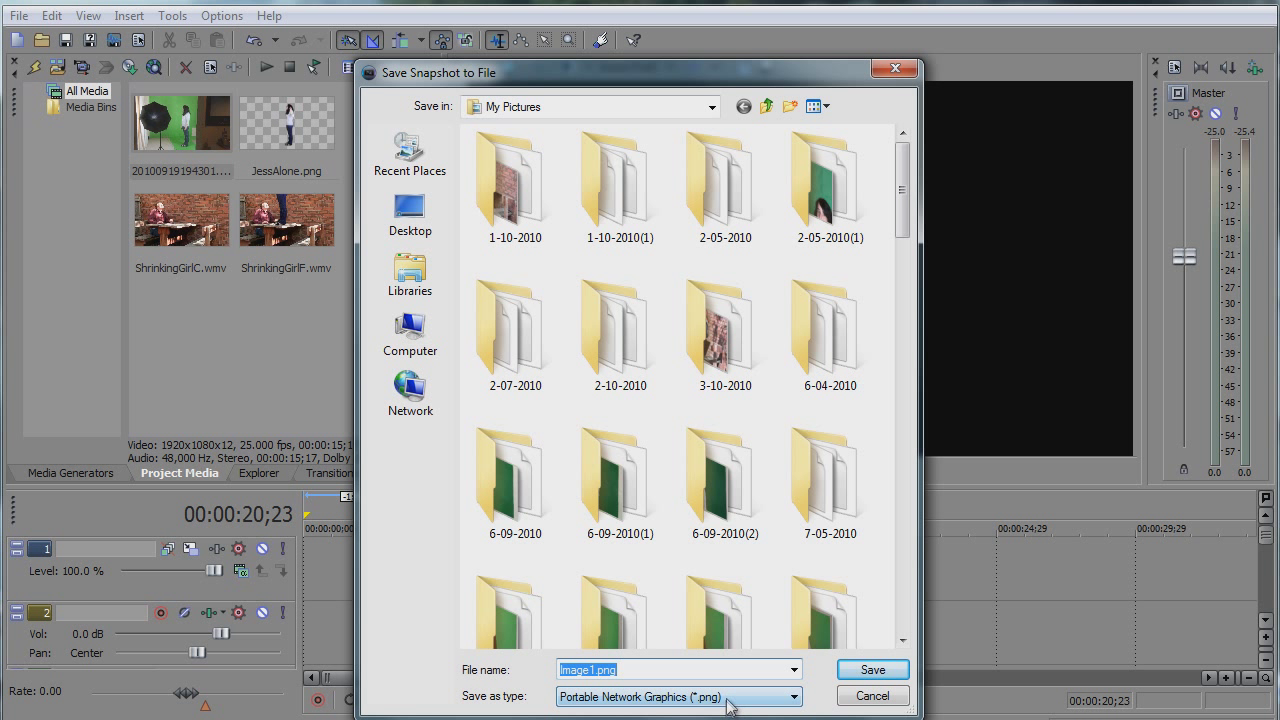
{"action": "left_click", "coordinate": [882, 697]}
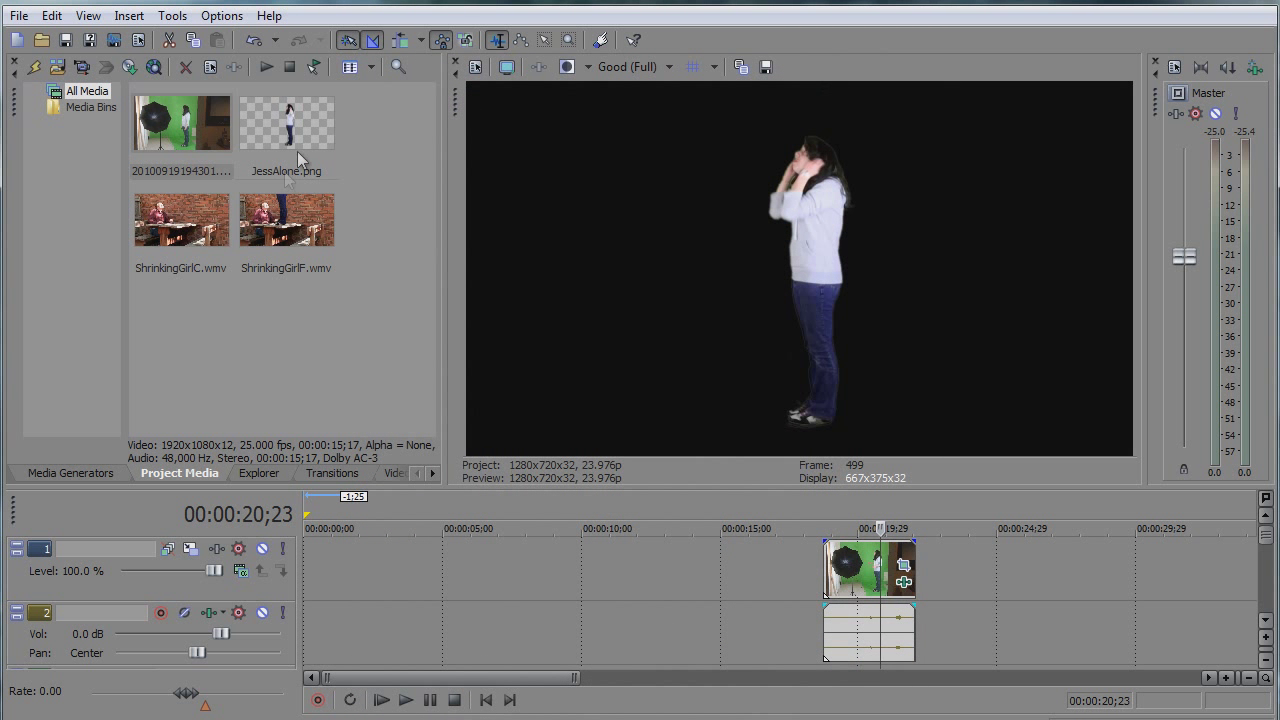
- Add ShrinkingGirlC.wmv on a new track and play the table scene from the timeline start
{"action": "double_click", "coordinate": [191, 223]}
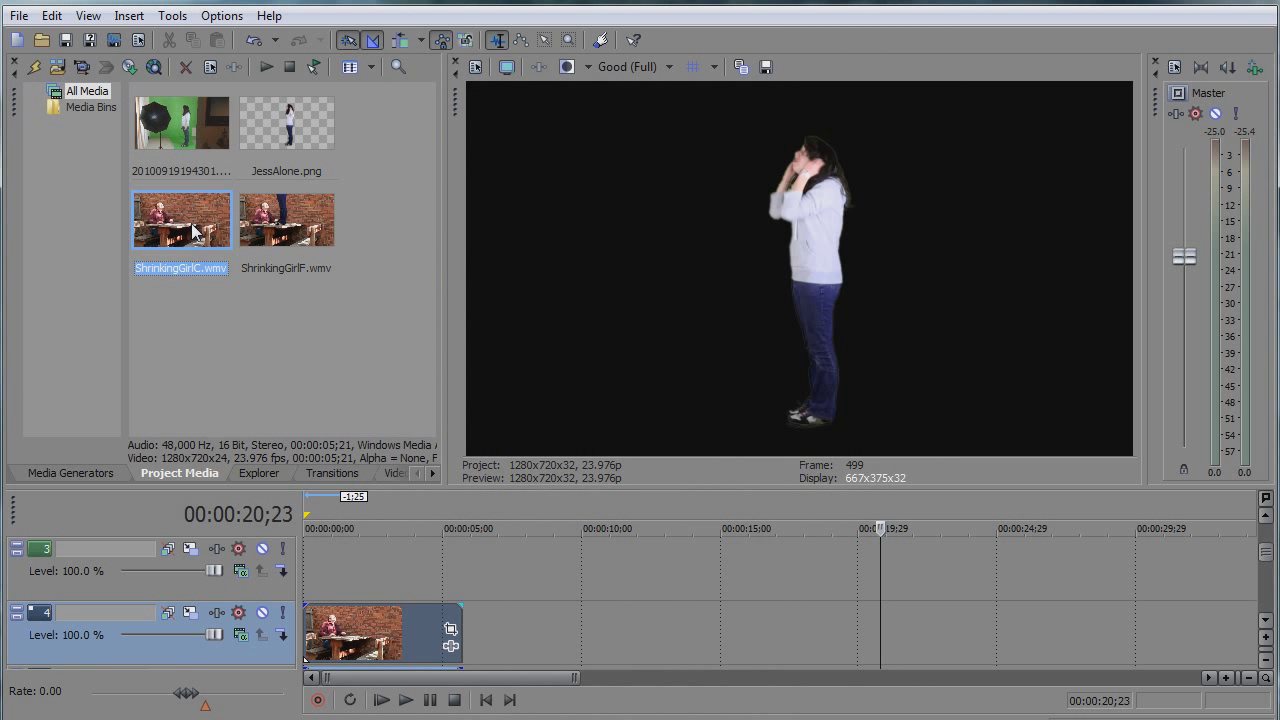
{"action": "left_click", "coordinate": [266, 64]}
{"action": "left_click", "coordinate": [301, 120]}
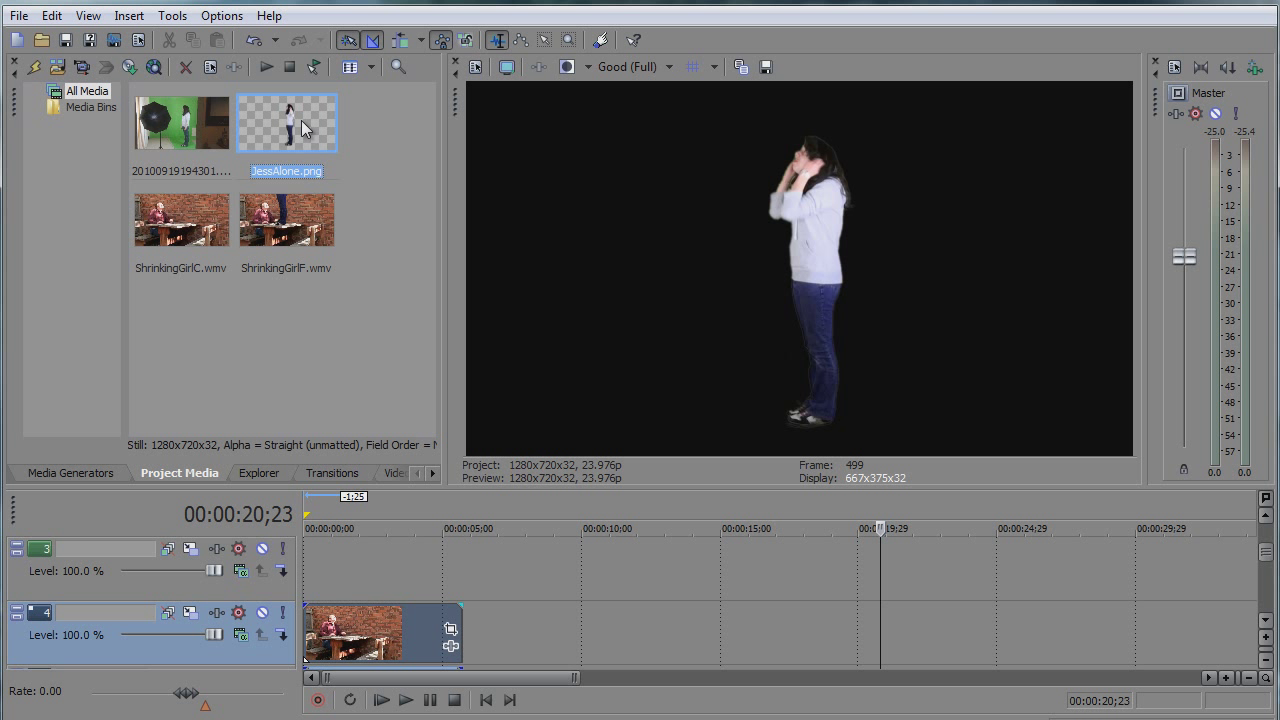
{"action": "left_click_drag", "start_coordinate": [884, 607], "coordinate": [733, 614]}
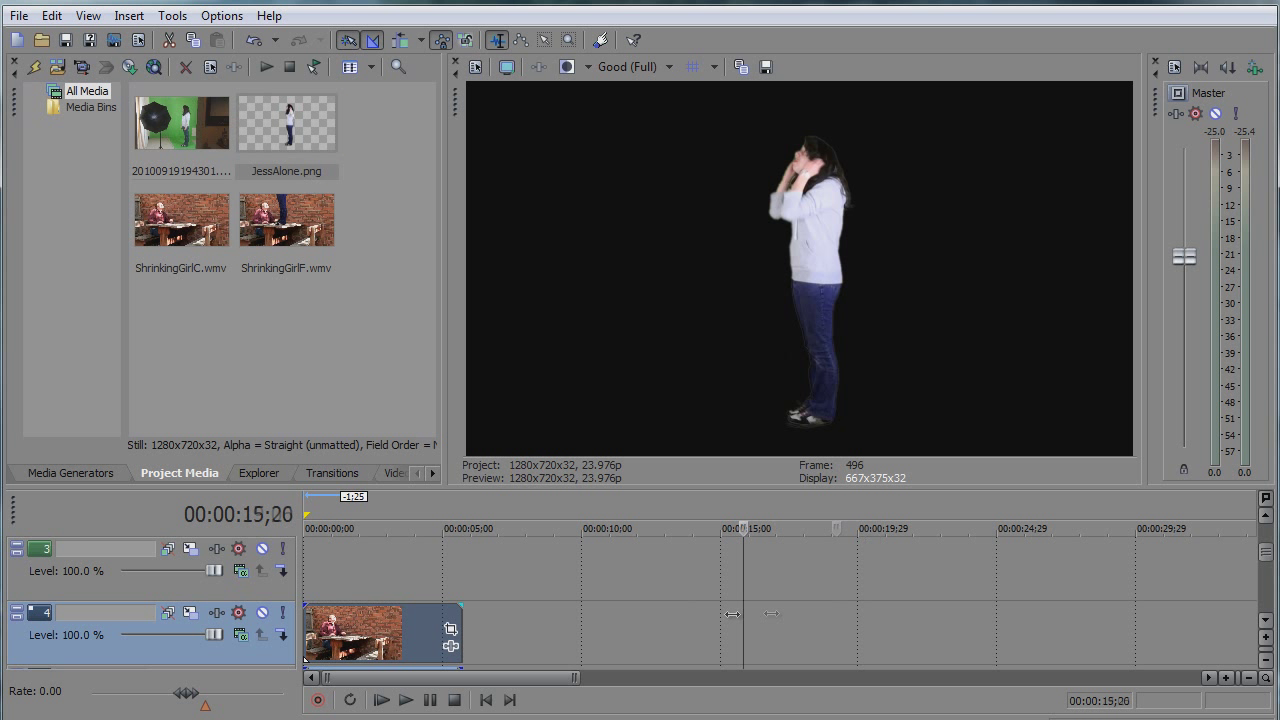
{"action": "key", "text": "ctrl+Home"}
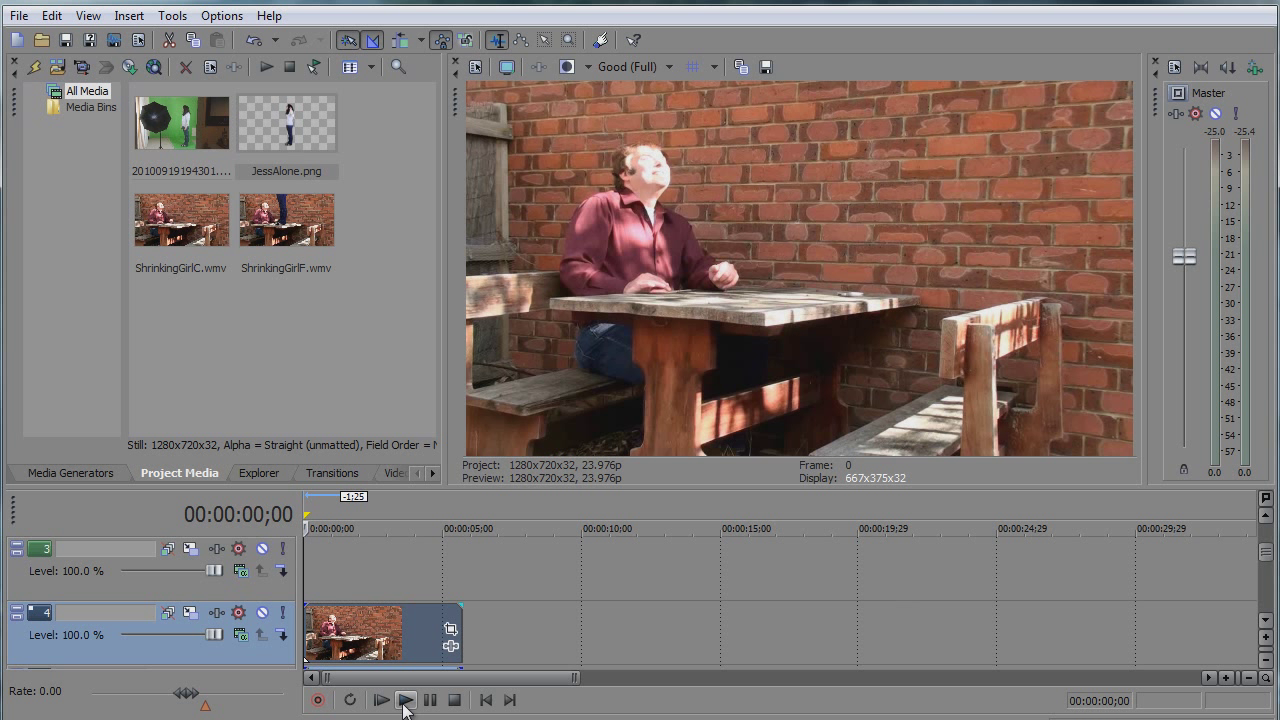
{"action": "left_click", "coordinate": [405, 701]}
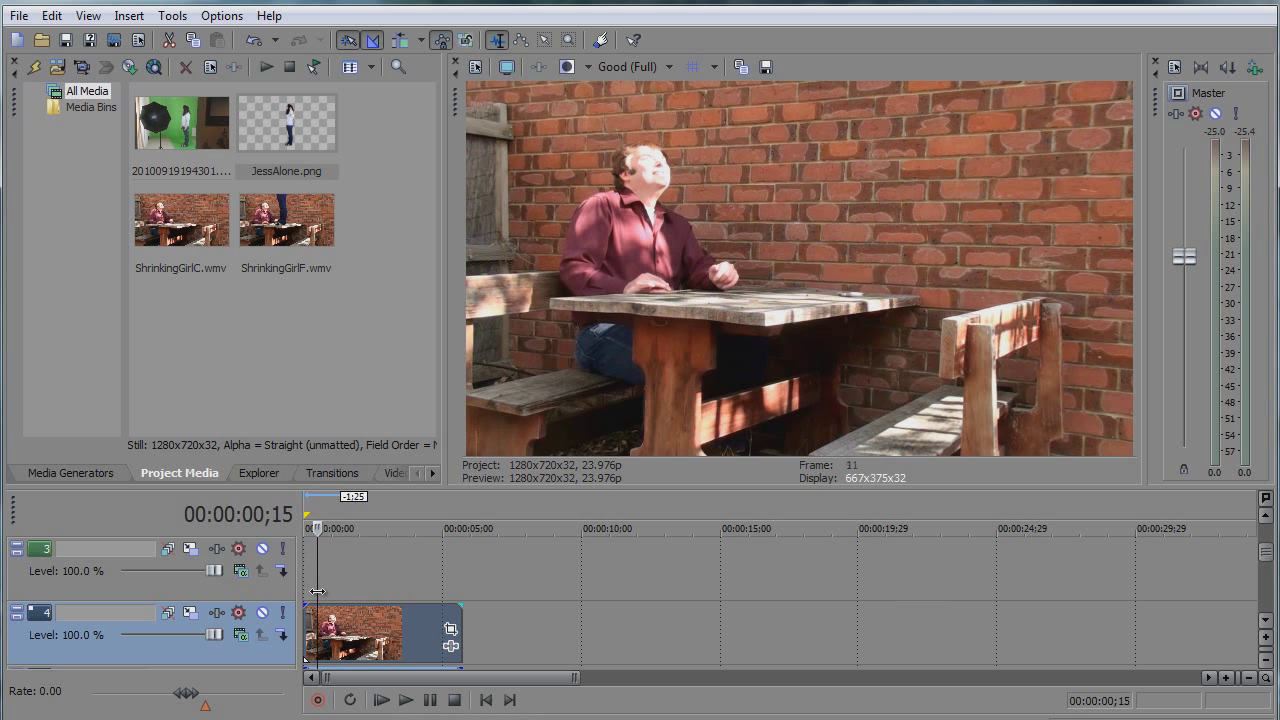
{"action": "left_click_drag", "start_coordinate": [317, 591], "coordinate": [388, 599]}
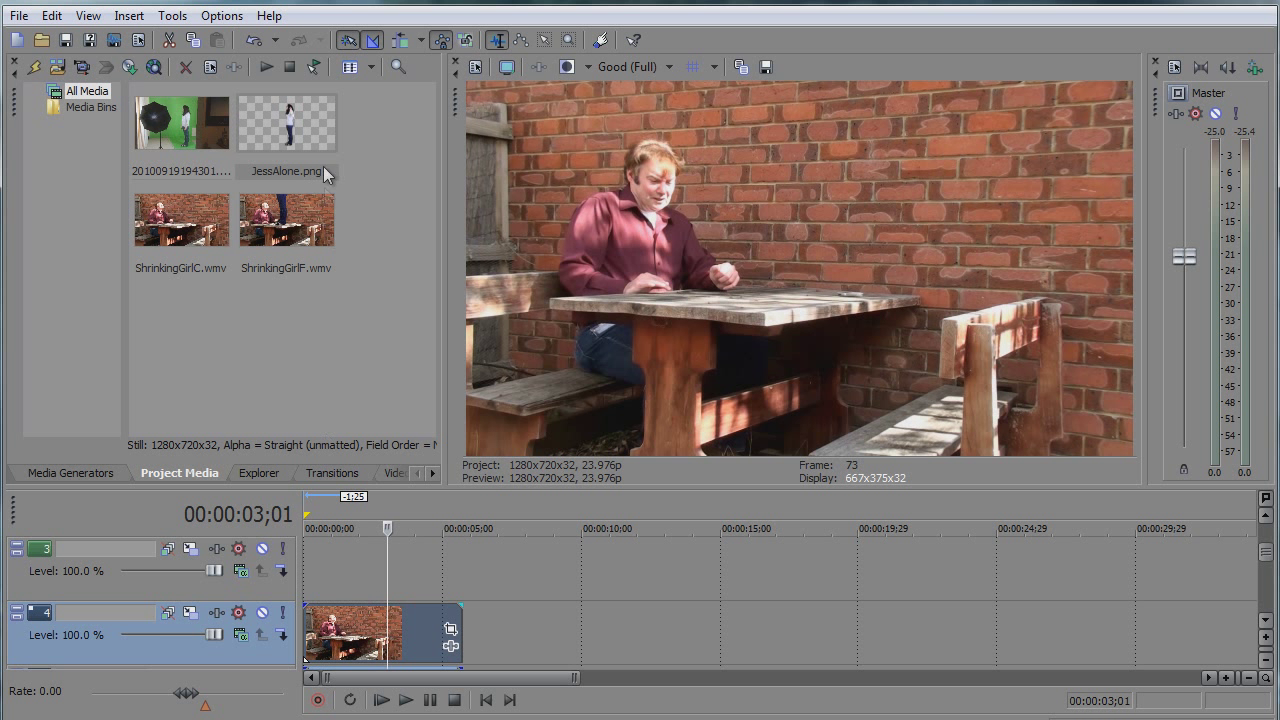
- Place JessAlone.png on track 3 at the start and trim it to end near 00:00:02;12
{"action": "left_click_drag", "start_coordinate": [299, 134], "coordinate": [314, 565]}
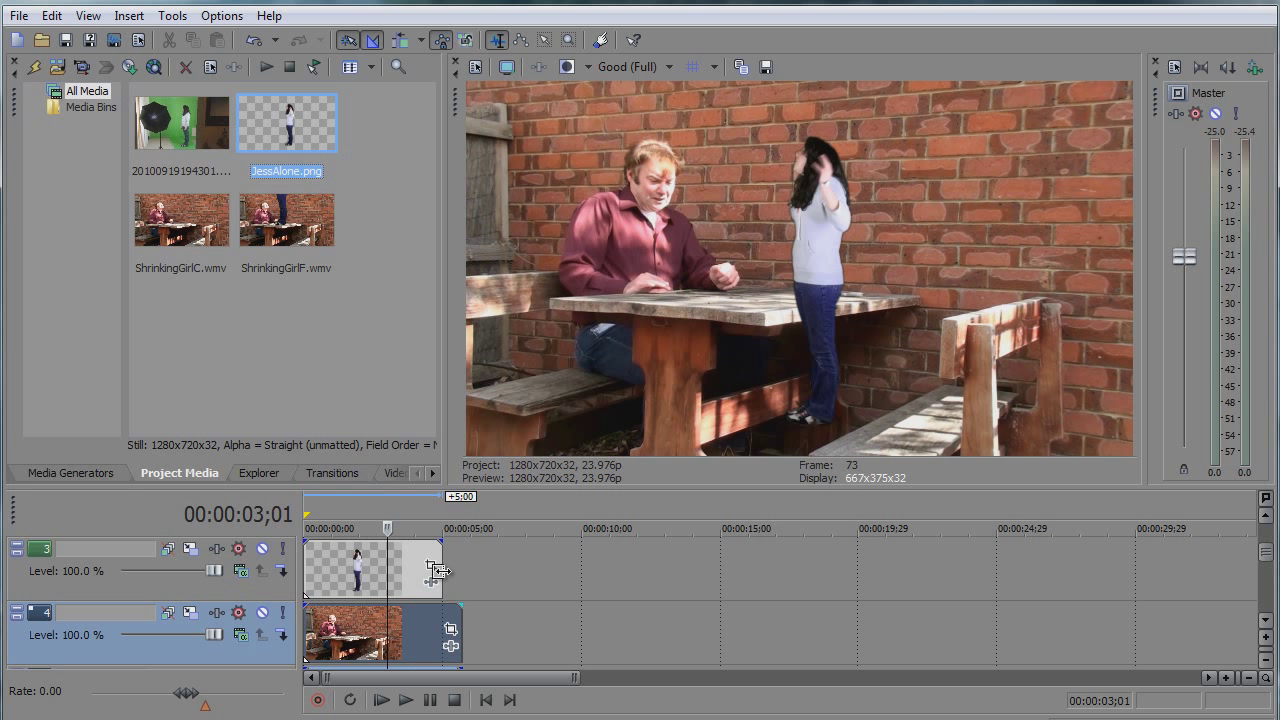
{"action": "left_click_drag", "start_coordinate": [437, 570], "coordinate": [386, 570]}
{"action": "left_click", "coordinate": [371, 527]}
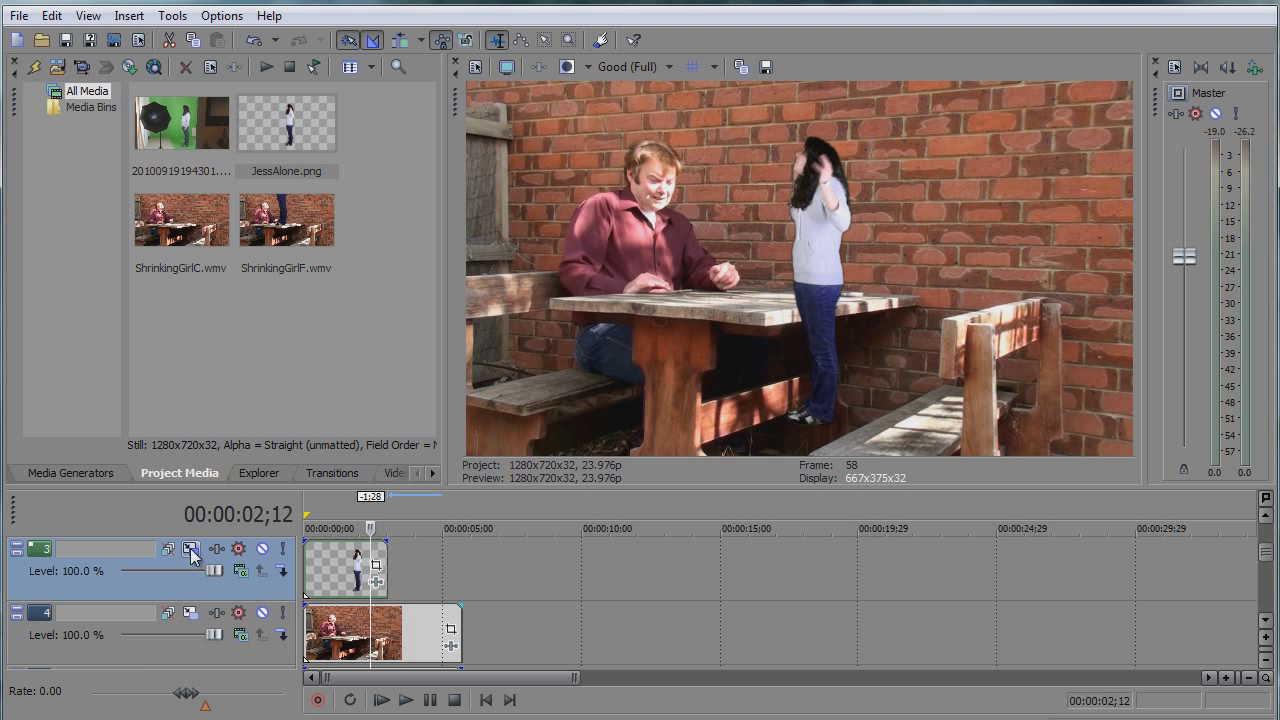
- In Track 3's motion settings, enlarge the girl to about 2,183.94 by 1,228.46 over the table
{"action": "left_click", "coordinate": [190, 549]}
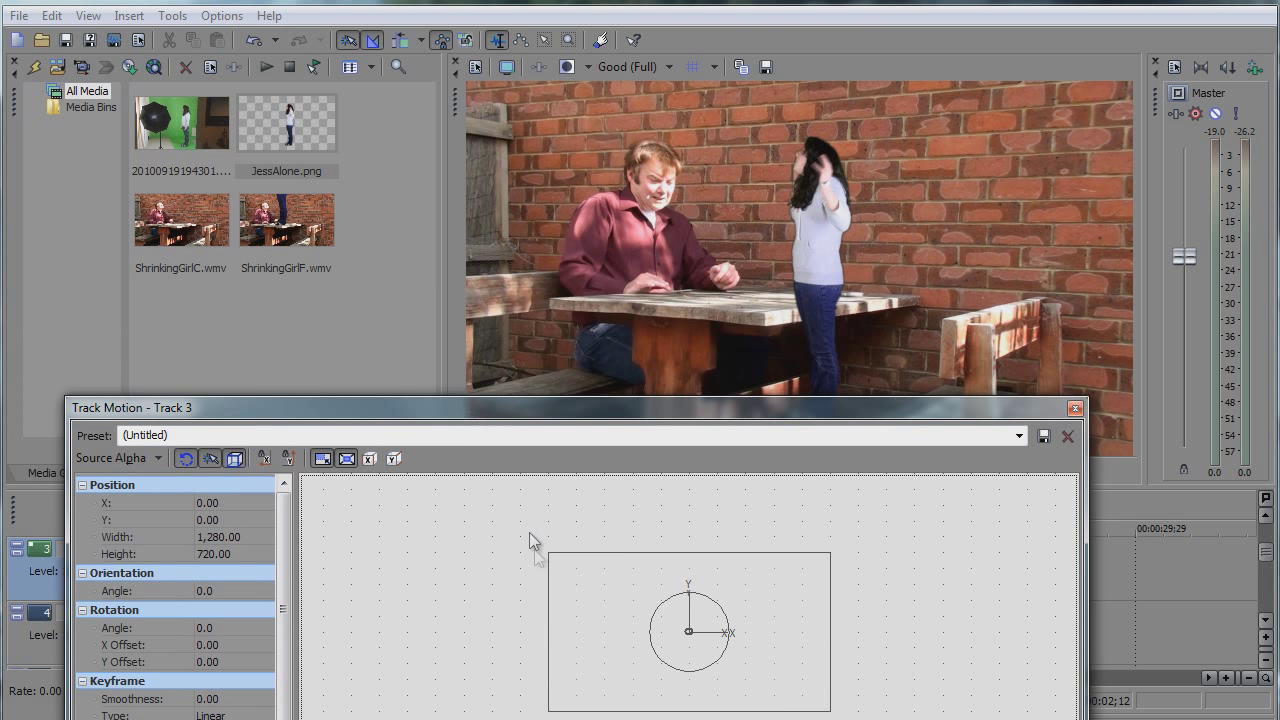
{"action": "left_click_drag", "start_coordinate": [549, 553], "coordinate": [473, 460]}
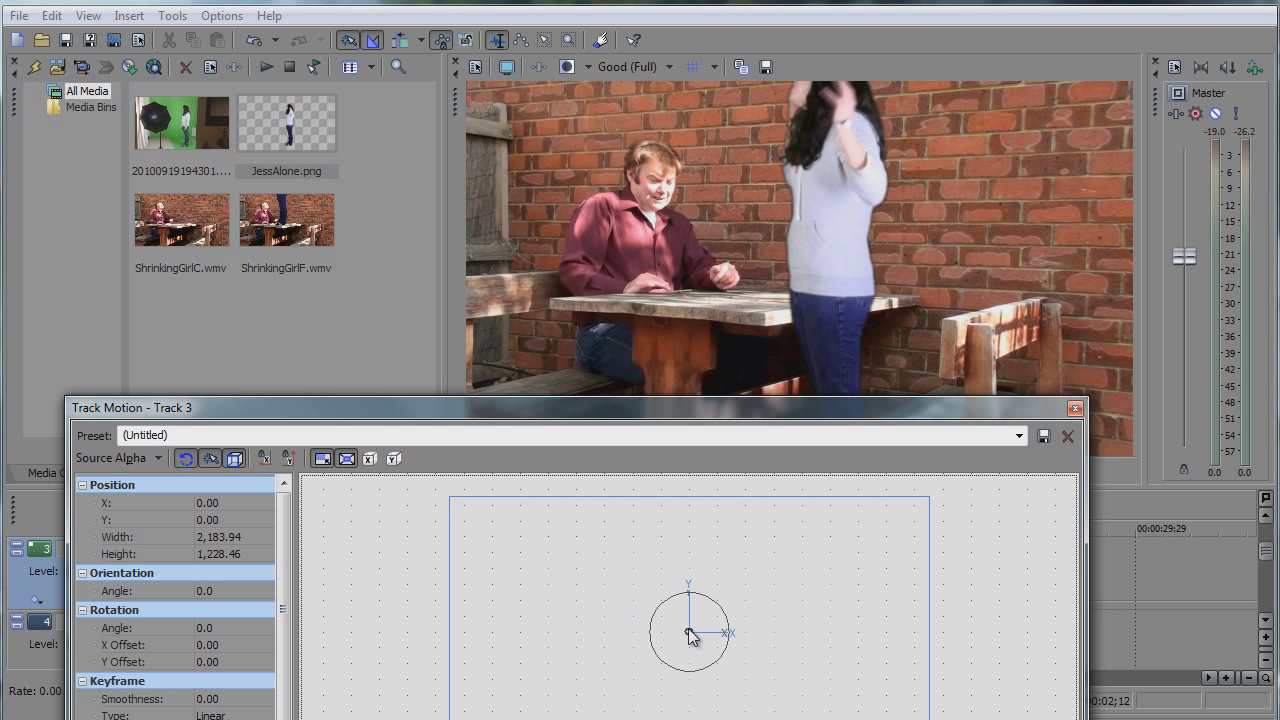
{"action": "left_click_drag", "start_coordinate": [689, 634], "coordinate": [673, 540]}
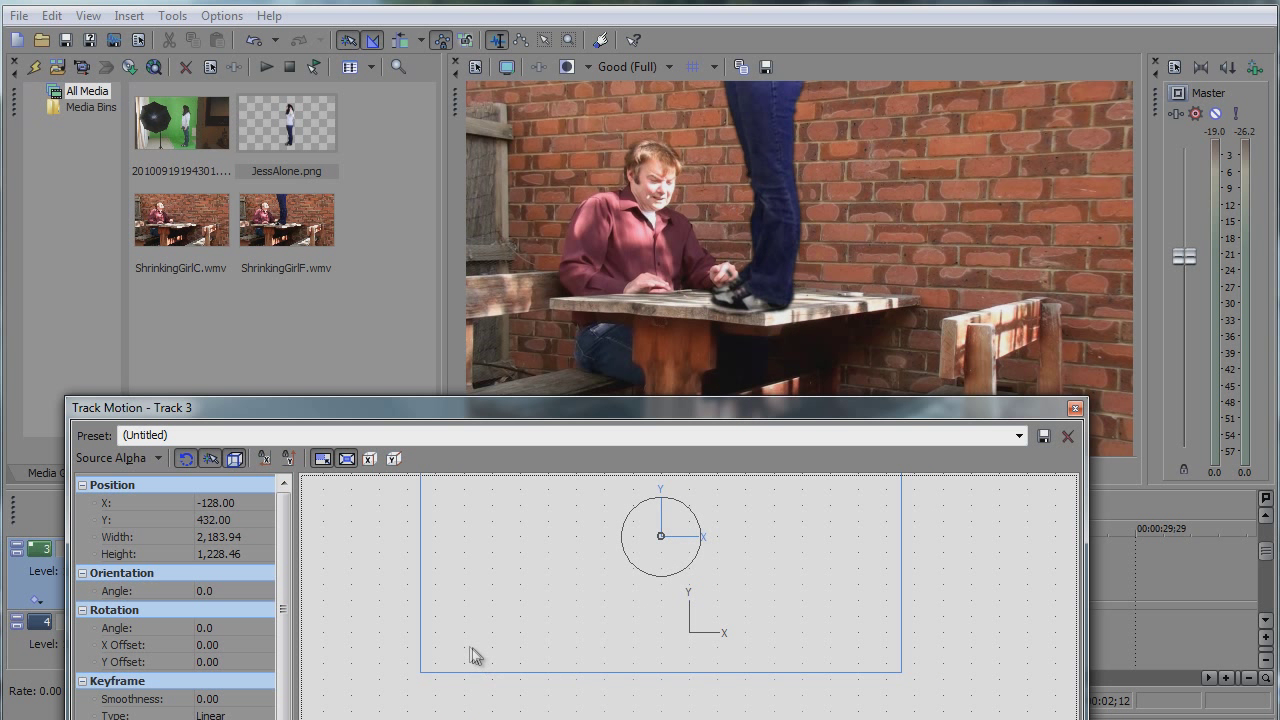
- Set the girl's Track Motion position to X -122 and Y 435
{"action": "left_click", "coordinate": [230, 504]}
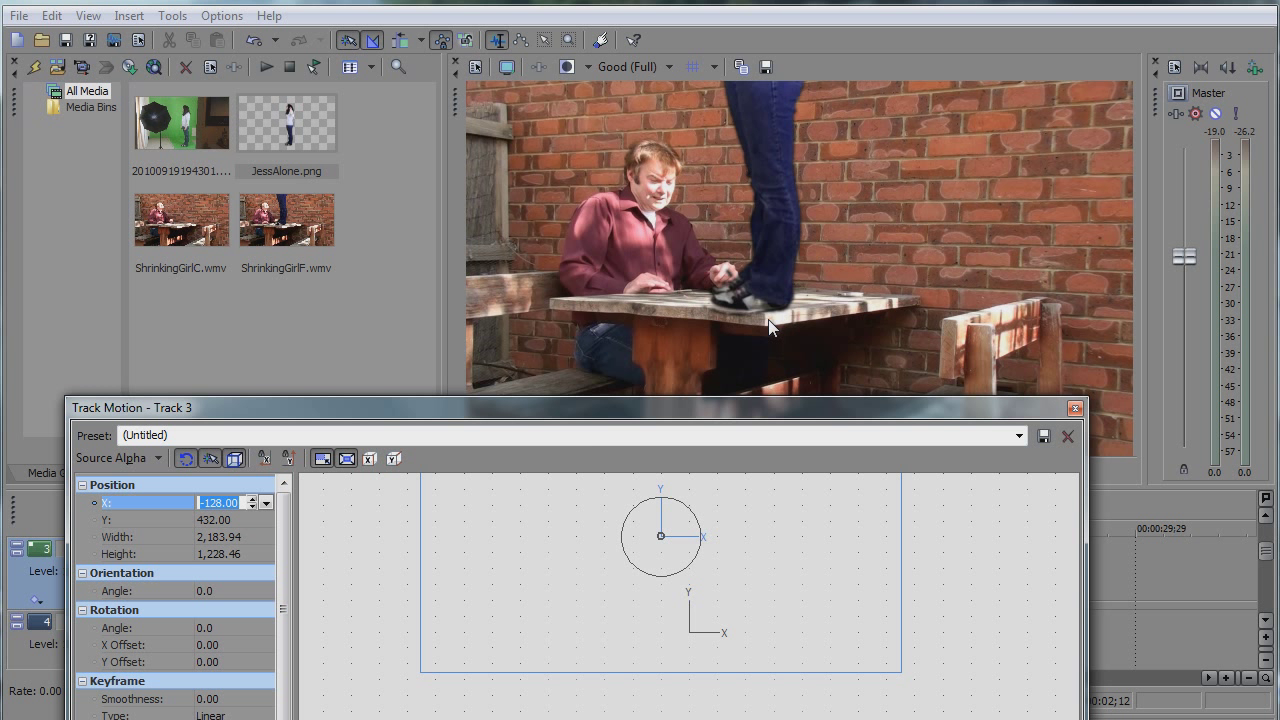
{"action": "left_click", "coordinate": [256, 518]}
{"action": "left_click", "coordinate": [251, 515]}
{"action": "left_click", "coordinate": [251, 515]}
{"action": "left_click", "coordinate": [251, 515]}
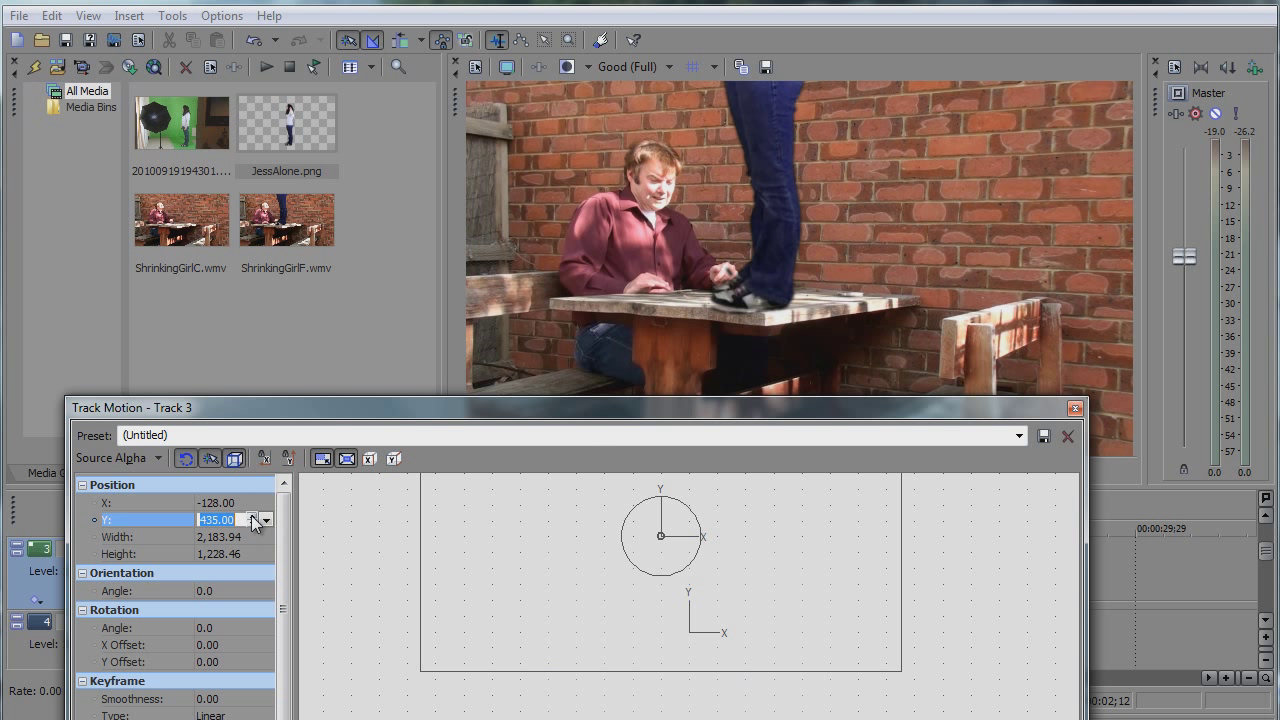
{"action": "left_click", "coordinate": [249, 500]}
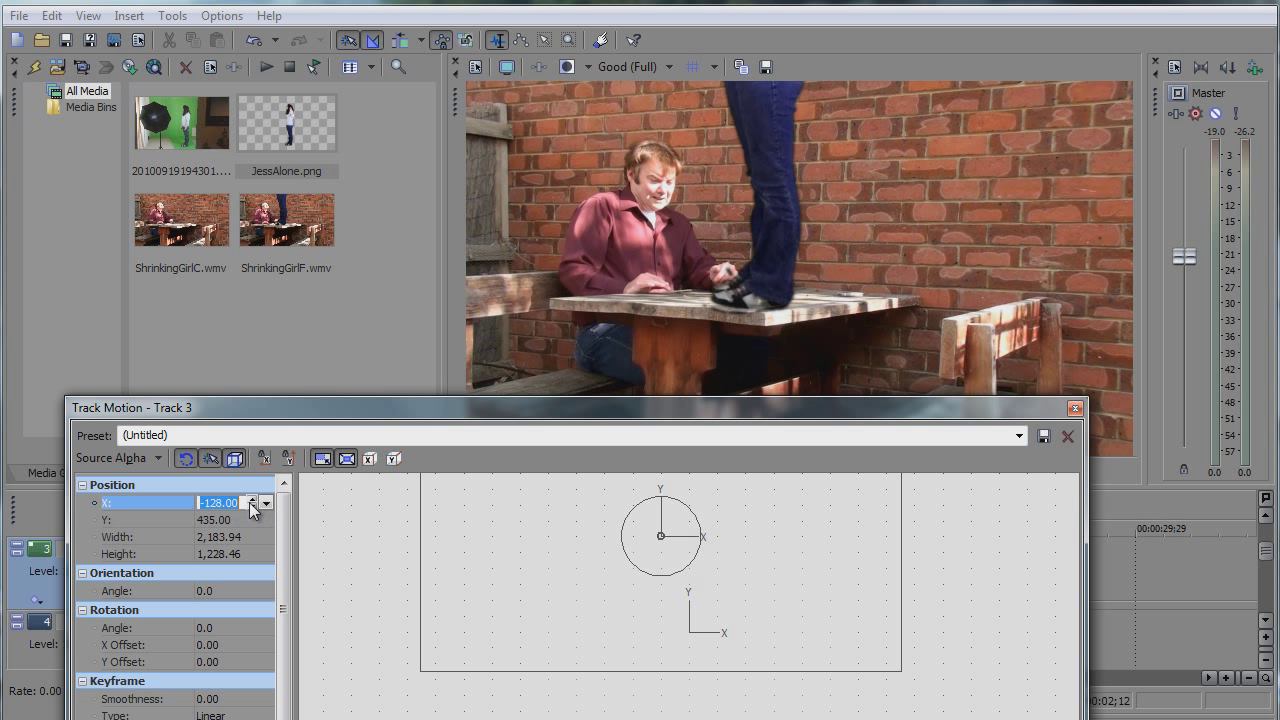
{"action": "left_click", "coordinate": [253, 506]}
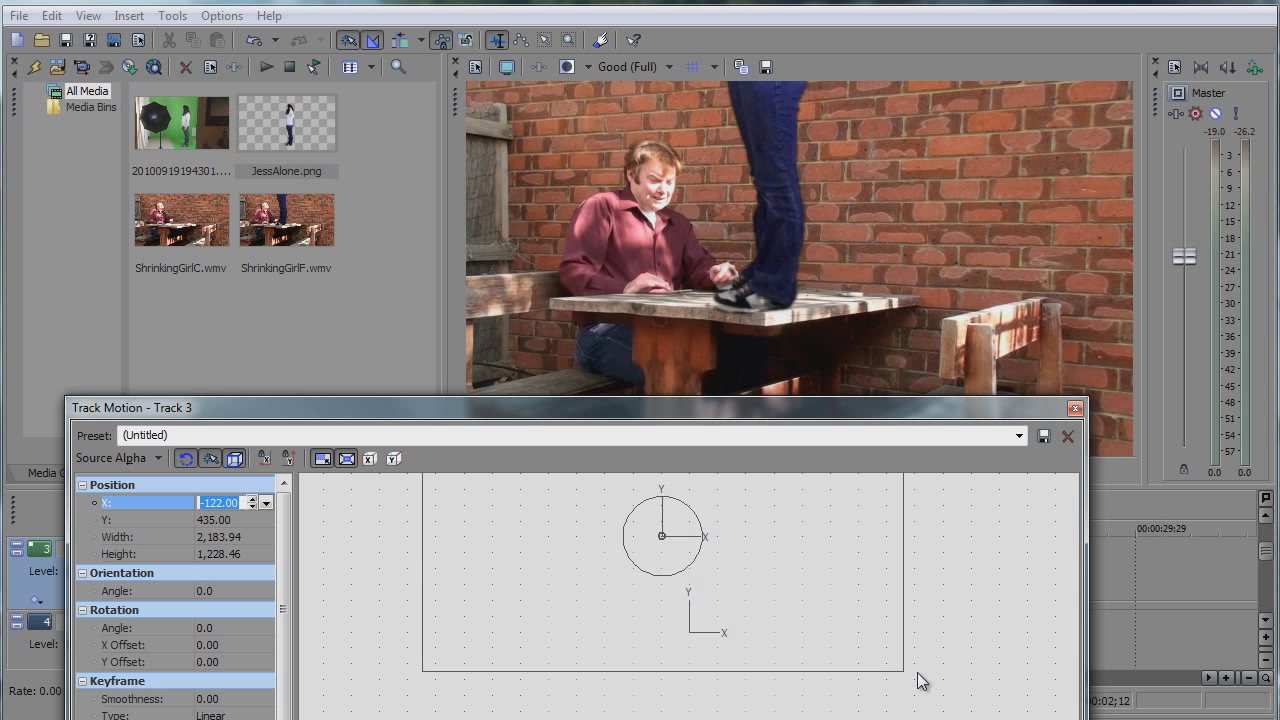
{"action": "left_click_drag", "start_coordinate": [627, 413], "coordinate": [620, 284]}
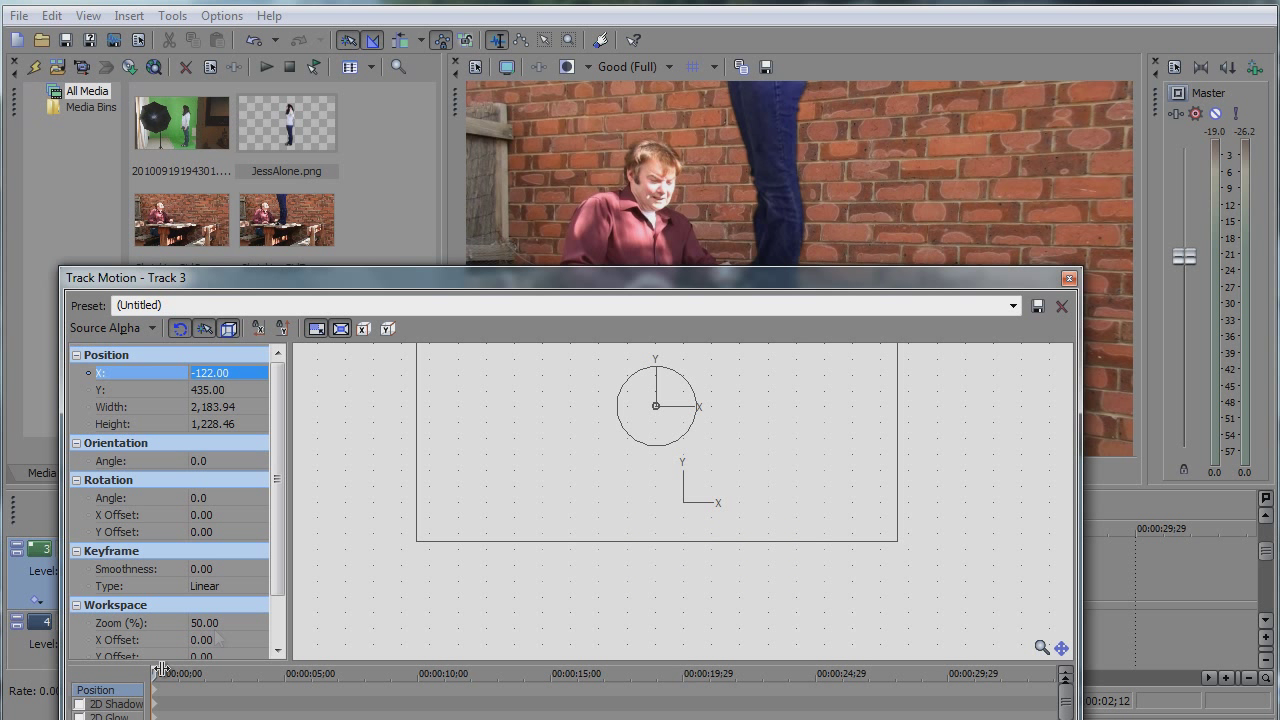
- At a later keyframe time, shrink the girl's frame to about 487.16 by 274.03
{"action": "left_click_drag", "start_coordinate": [320, 280], "coordinate": [493, 245]}
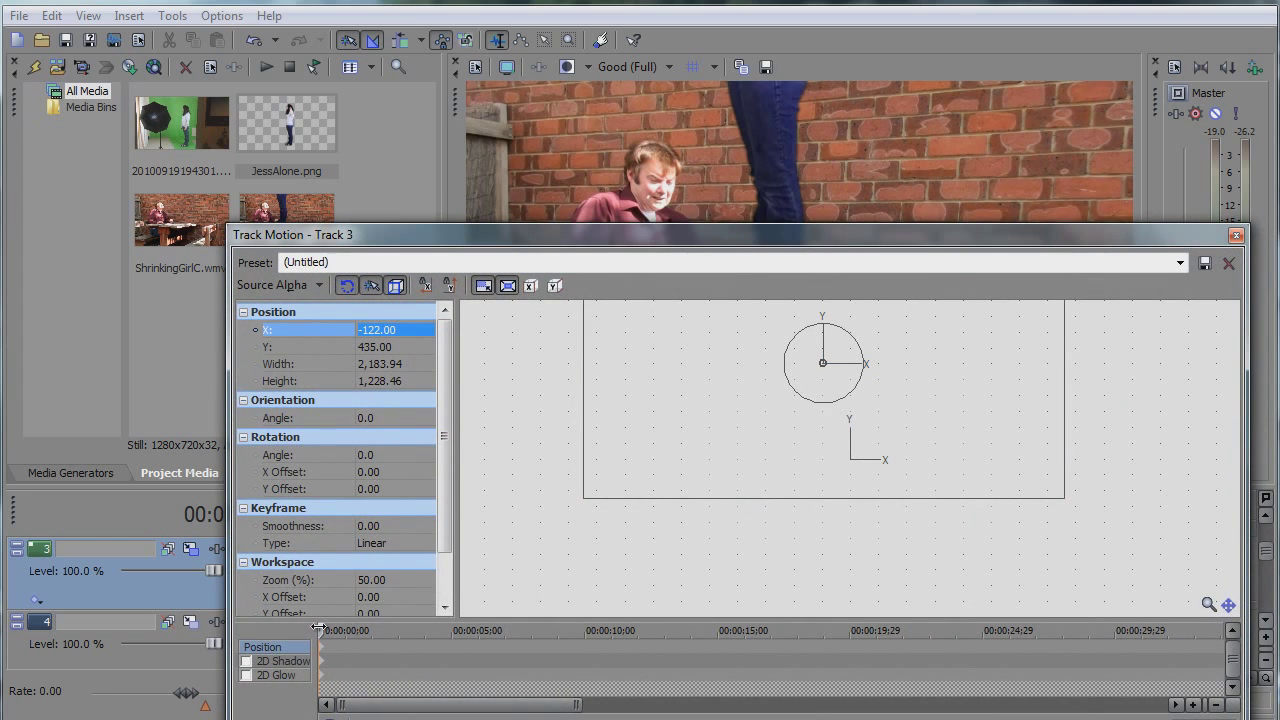
{"action": "left_click_drag", "start_coordinate": [318, 627], "coordinate": [390, 643]}
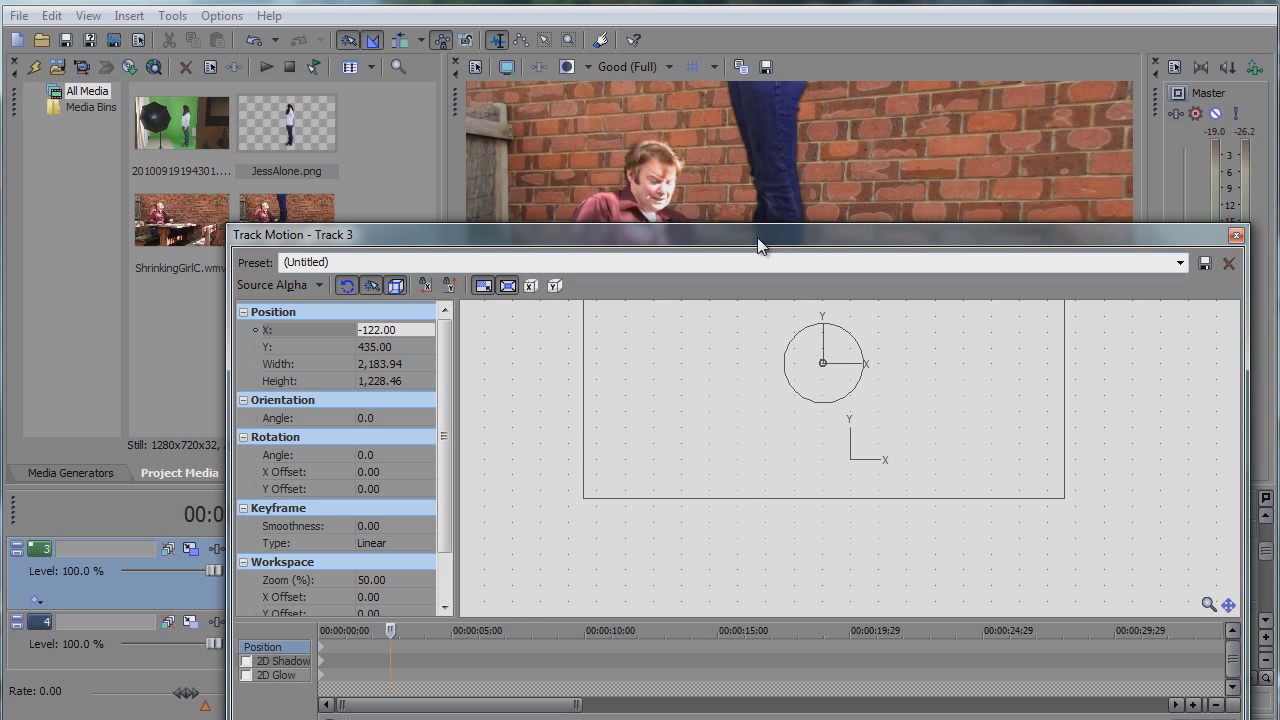
{"action": "left_click_drag", "start_coordinate": [758, 240], "coordinate": [643, 344]}
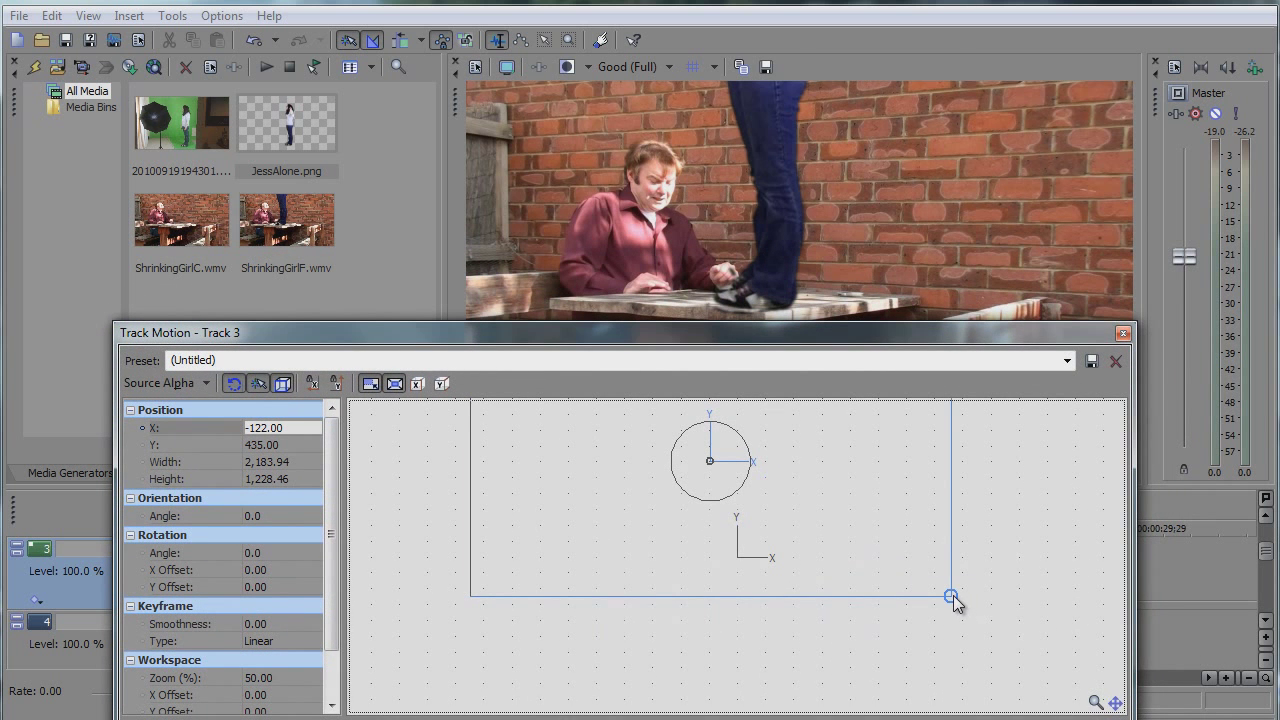
{"action": "left_click_drag", "start_coordinate": [953, 595], "coordinate": [766, 436]}
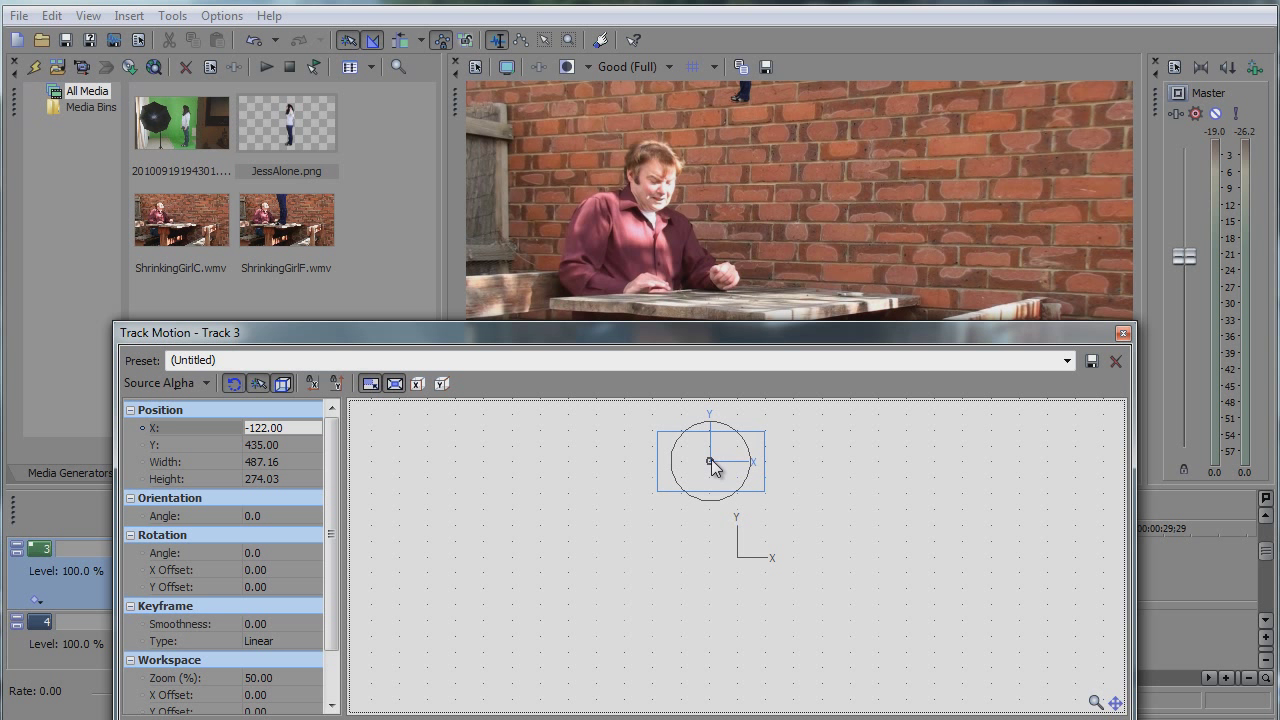
{"action": "left_click_drag", "start_coordinate": [713, 468], "coordinate": [713, 562]}
- Position the shrunken girl at X -80 and Y -2 on the table
{"action": "left_click", "coordinate": [300, 428]}
{"action": "left_click", "coordinate": [300, 428]}
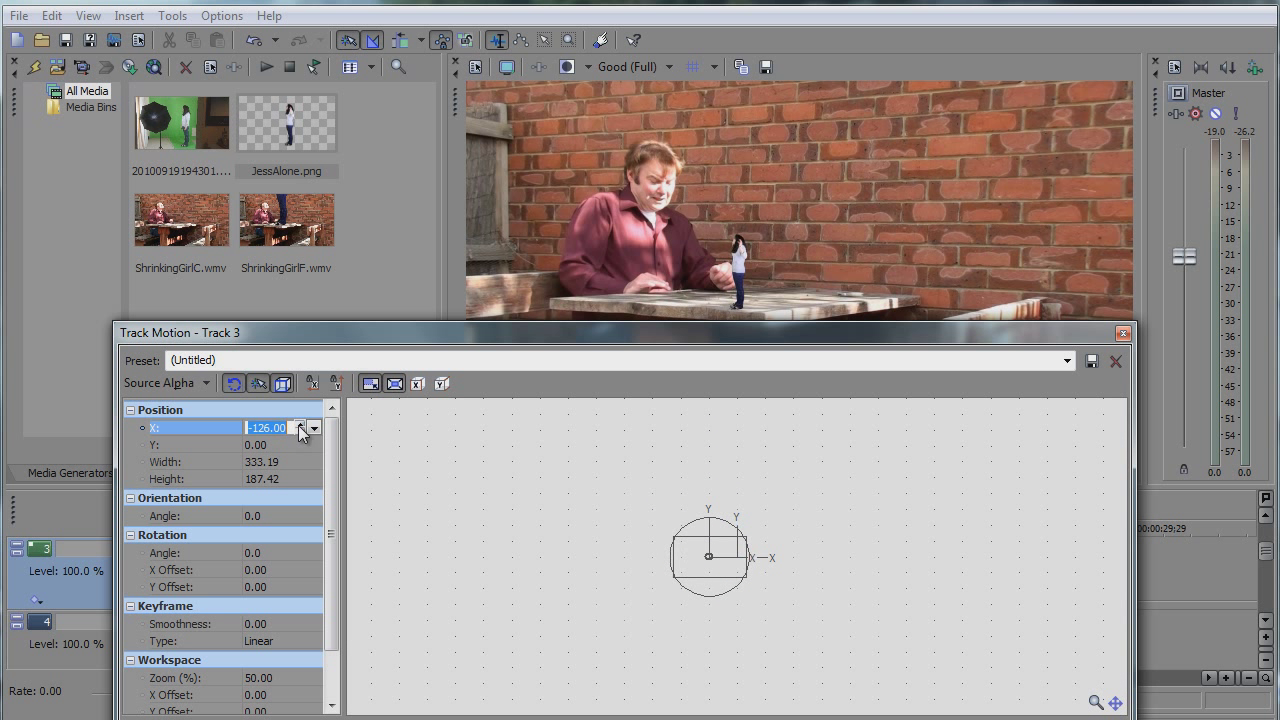
{"action": "type", "text": "-80"}
{"action": "key", "text": "Return"}
{"action": "left_click", "coordinate": [299, 445]}
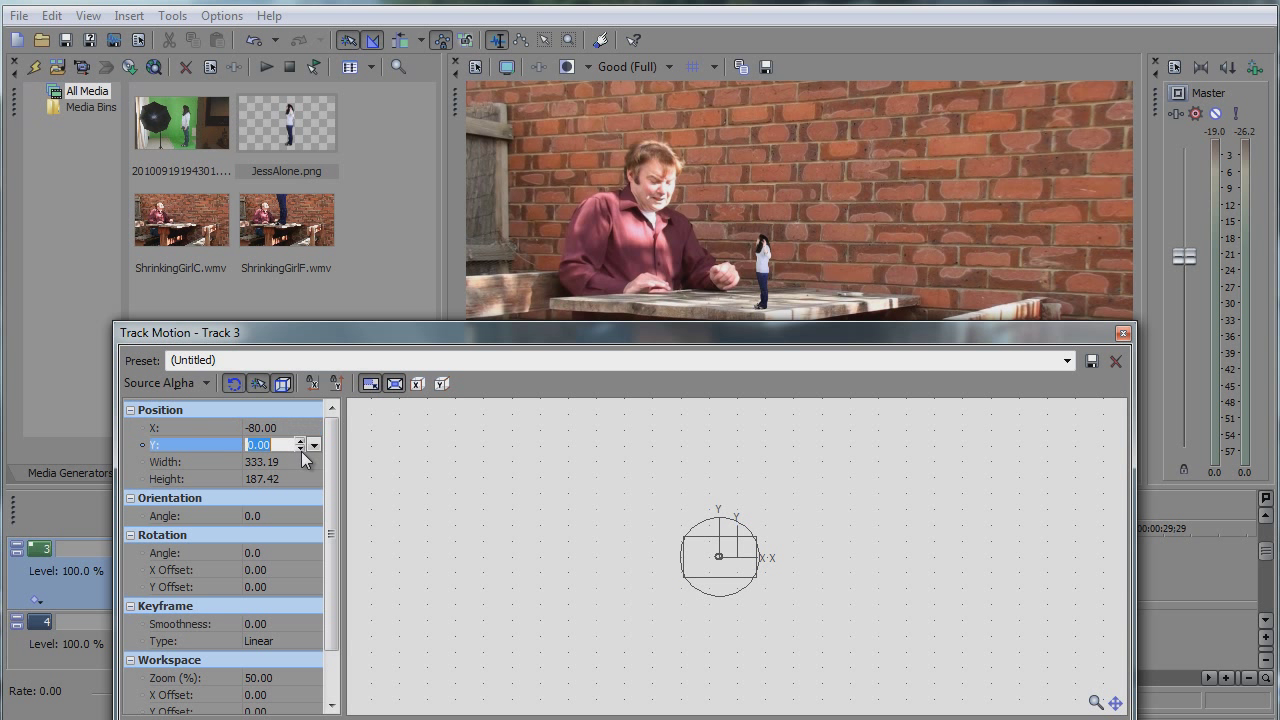
{"action": "left_click", "coordinate": [300, 449]}
{"action": "left_click", "coordinate": [300, 449]}
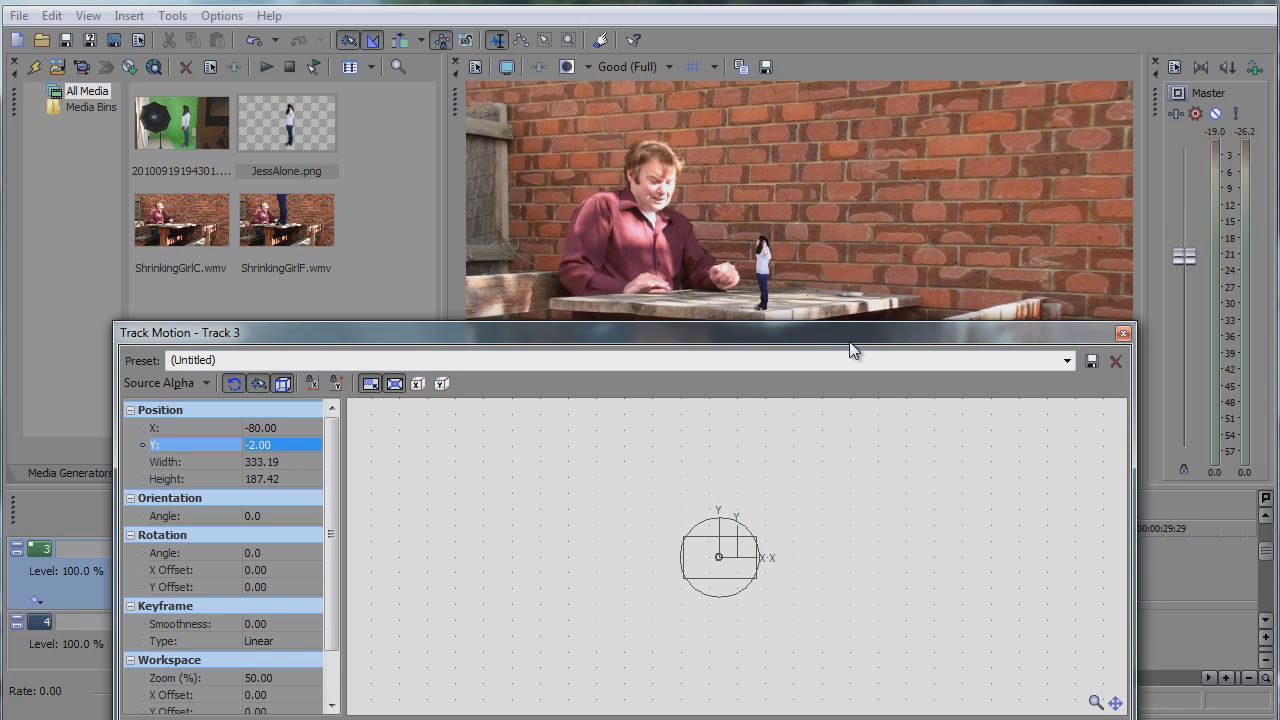
- Move the Track Motion window up to reveal the keyframes, then close it
{"action": "left_click_drag", "start_coordinate": [849, 341], "coordinate": [853, 266]}
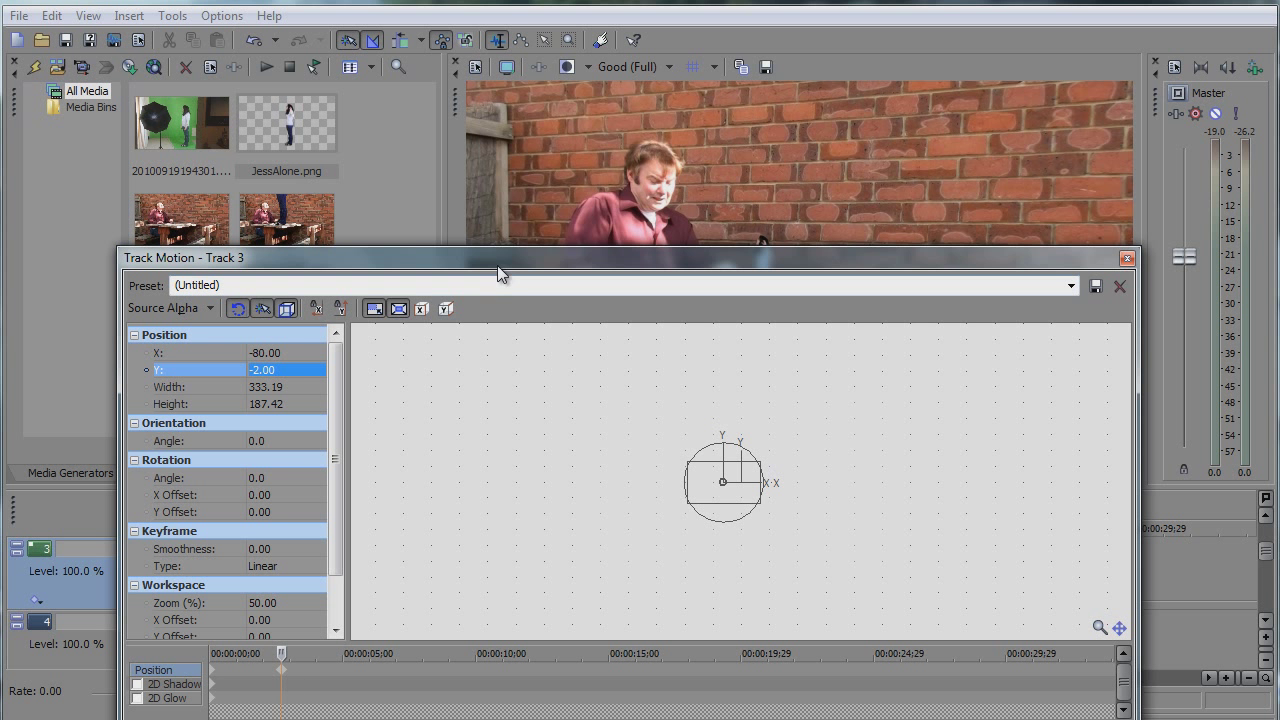
{"action": "left_click_drag", "start_coordinate": [497, 266], "coordinate": [499, 245]}
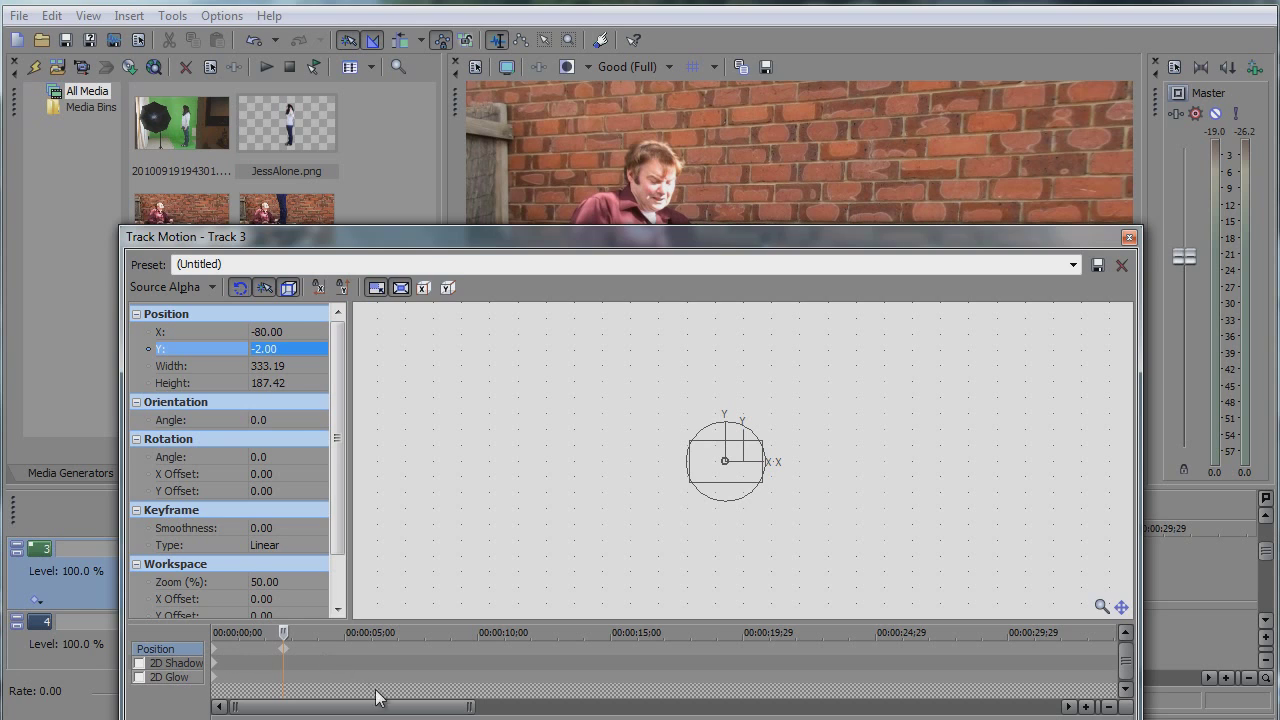
{"action": "left_click_drag", "start_coordinate": [435, 235], "coordinate": [432, 203]}
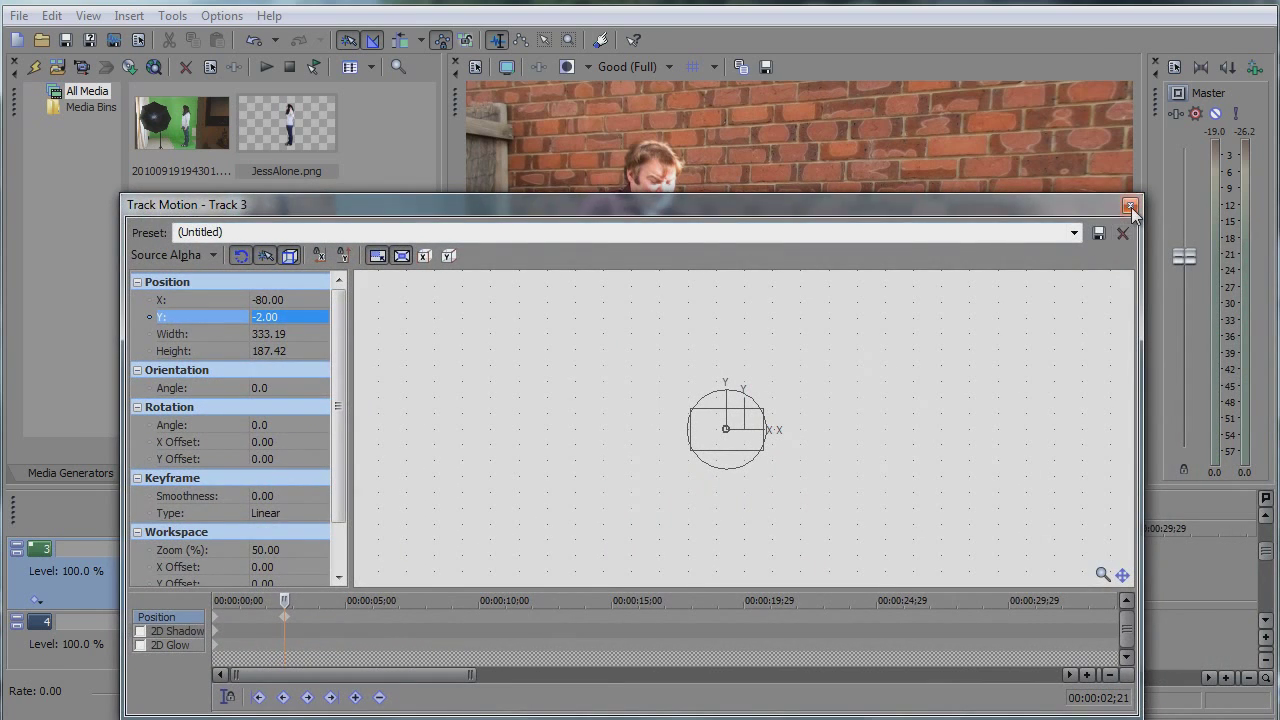
{"action": "left_click", "coordinate": [1131, 207]}
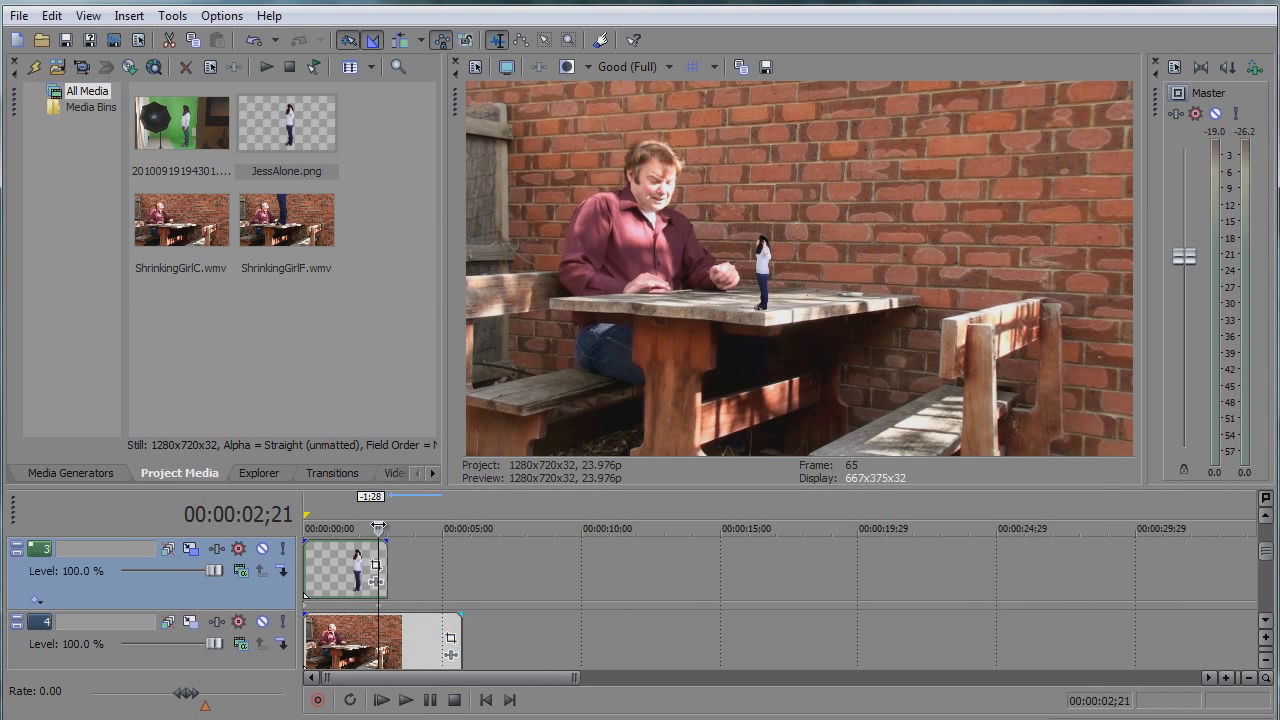
- Play the shrink from 00:00:00;00, then drag the green-screen clip onto track 3 after the still
{"action": "left_click_drag", "start_coordinate": [378, 527], "coordinate": [295, 525]}
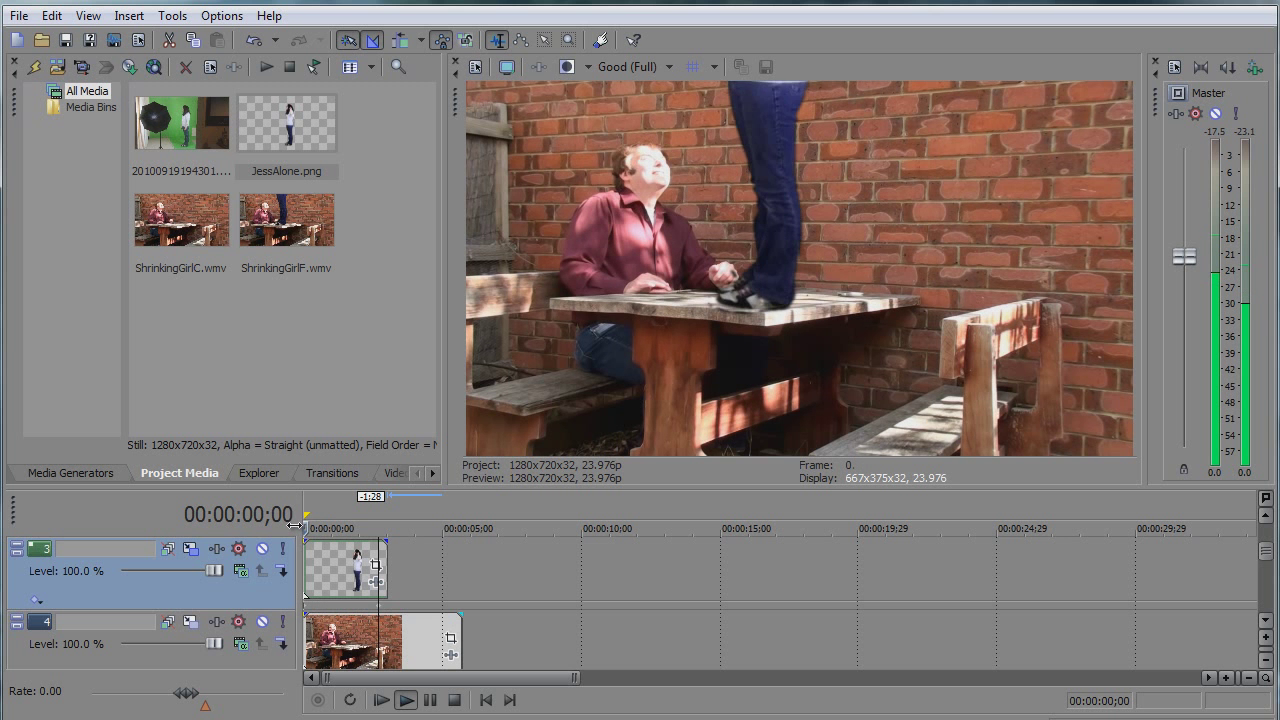
{"action": "left_click", "coordinate": [406, 700]}
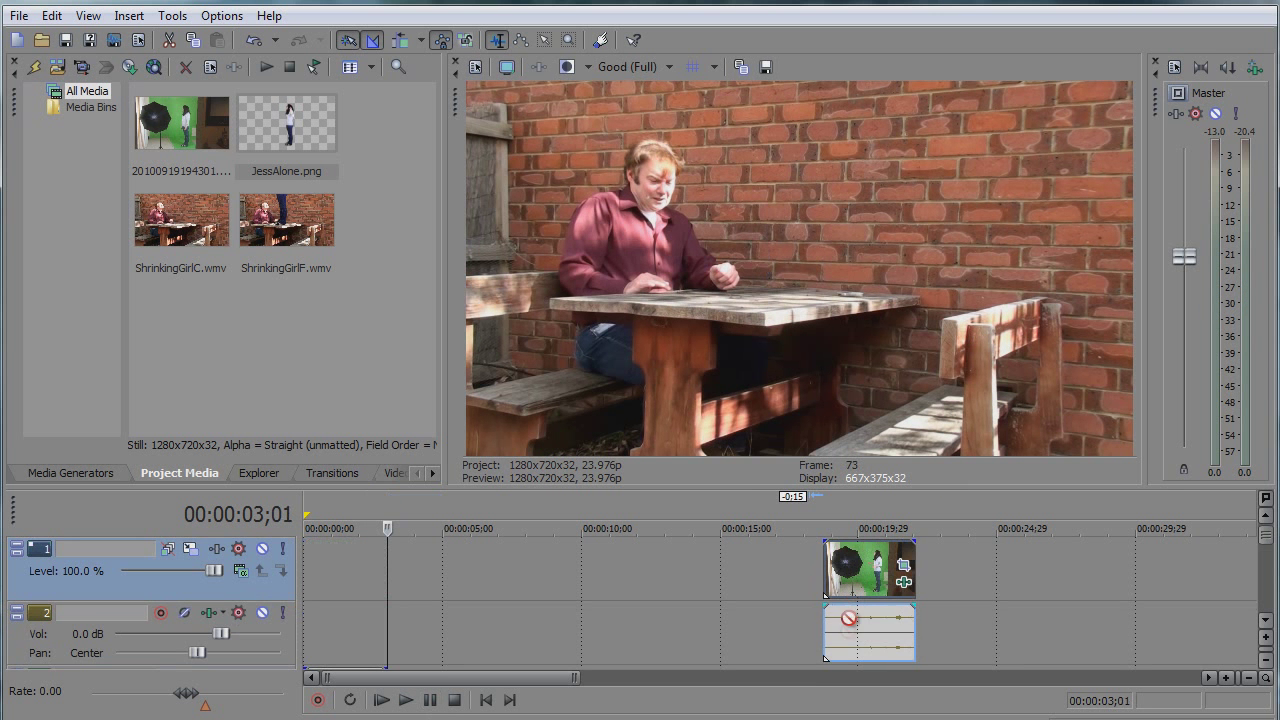
{"action": "scroll", "coordinate": [848, 618], "scroll_direction": "down", "scroll_amount": 2}
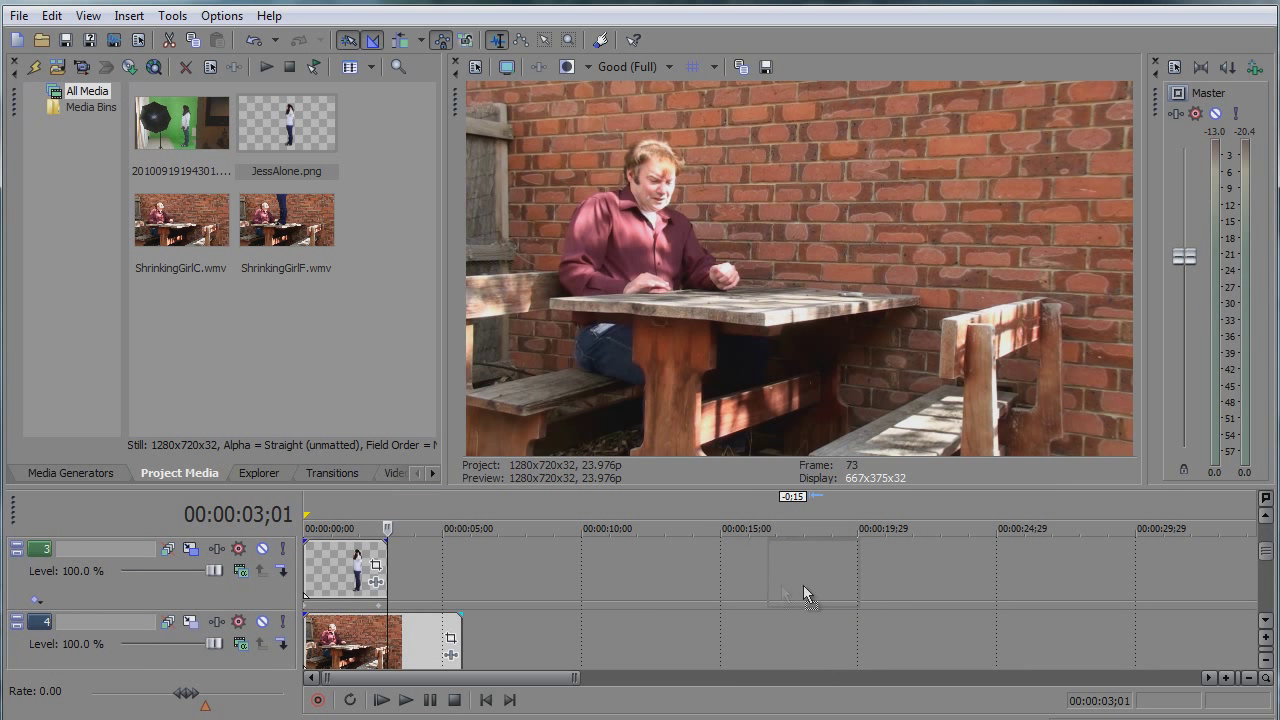
{"action": "left_click_drag", "start_coordinate": [803, 585], "coordinate": [460, 577]}
- Play the whole sequence from the project start, then preview the ShrinkingGirlF.wmv rendering for comparison
{"action": "key", "text": "space"}
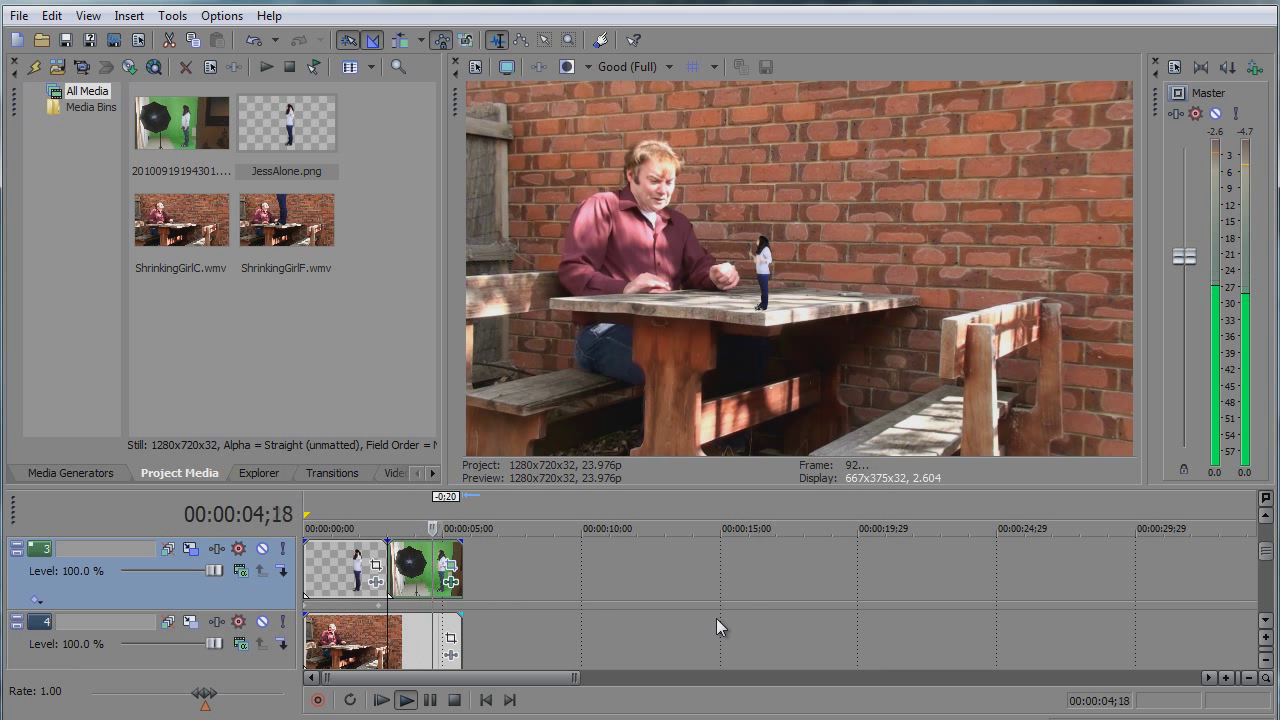
{"action": "left_click", "coordinate": [454, 700]}
{"action": "key", "text": "ctrl+Home"}
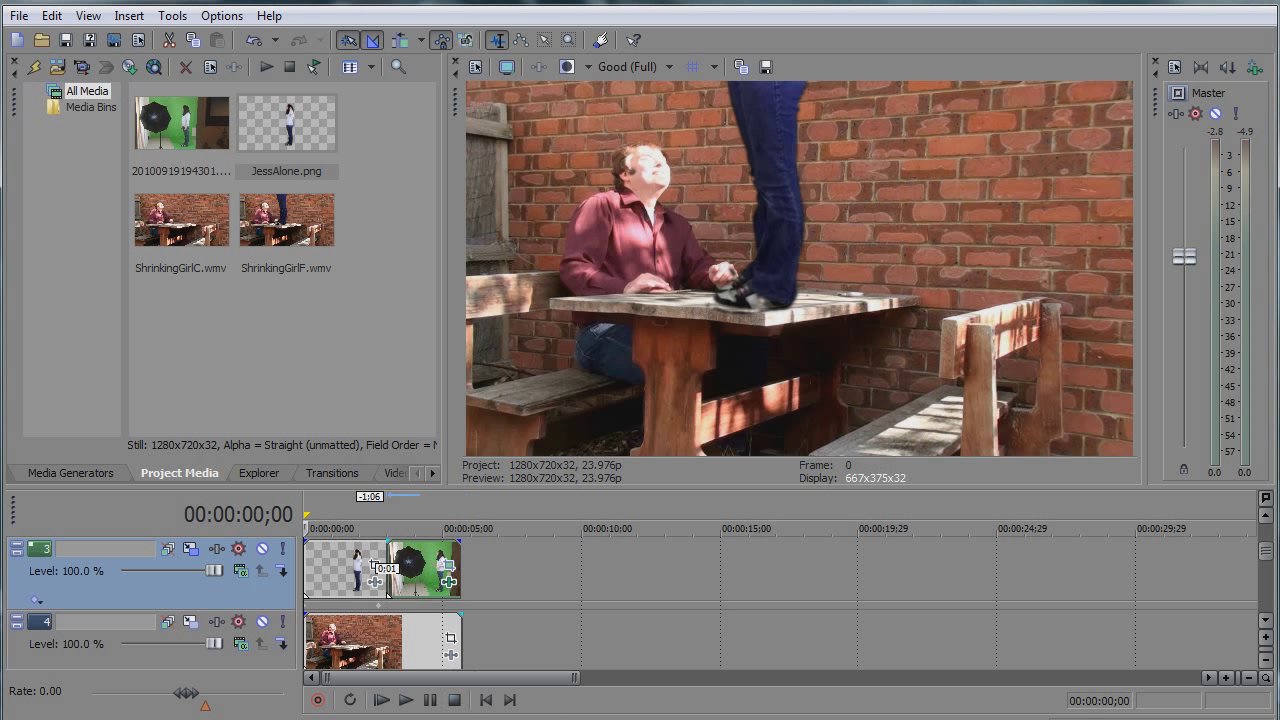
{"action": "left_click", "coordinate": [406, 700]}
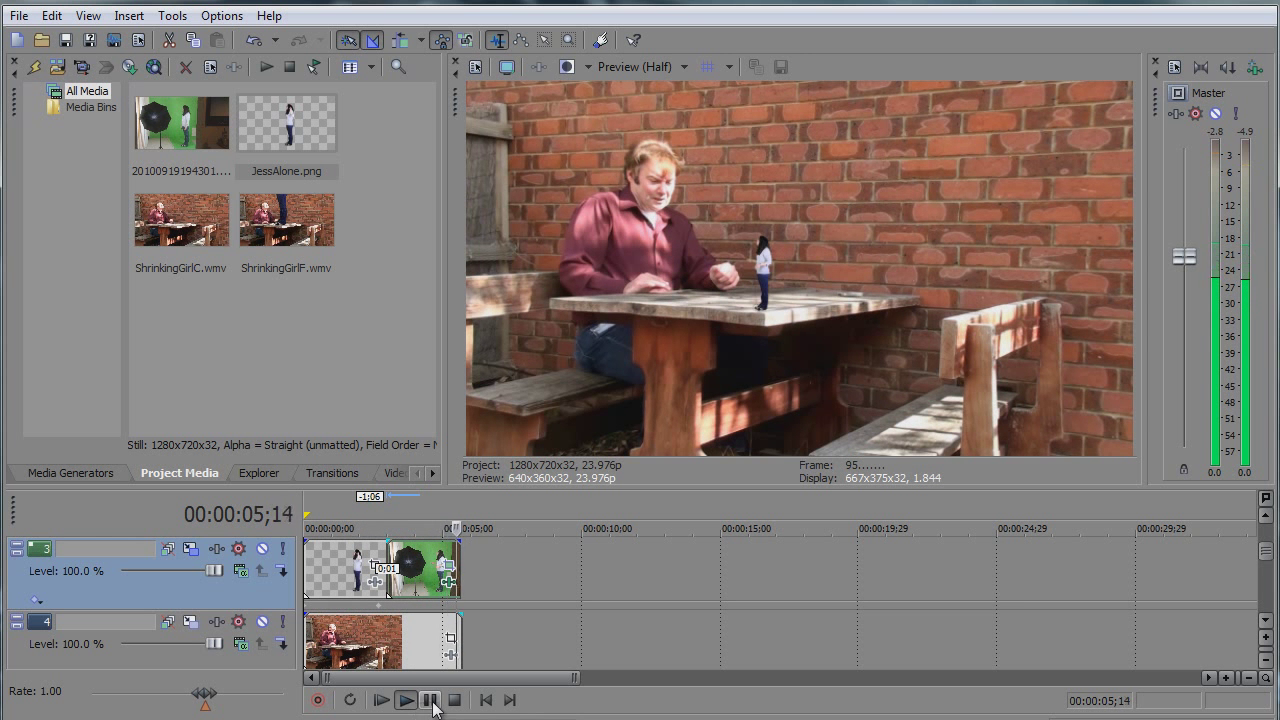
{"action": "left_click", "coordinate": [431, 701]}
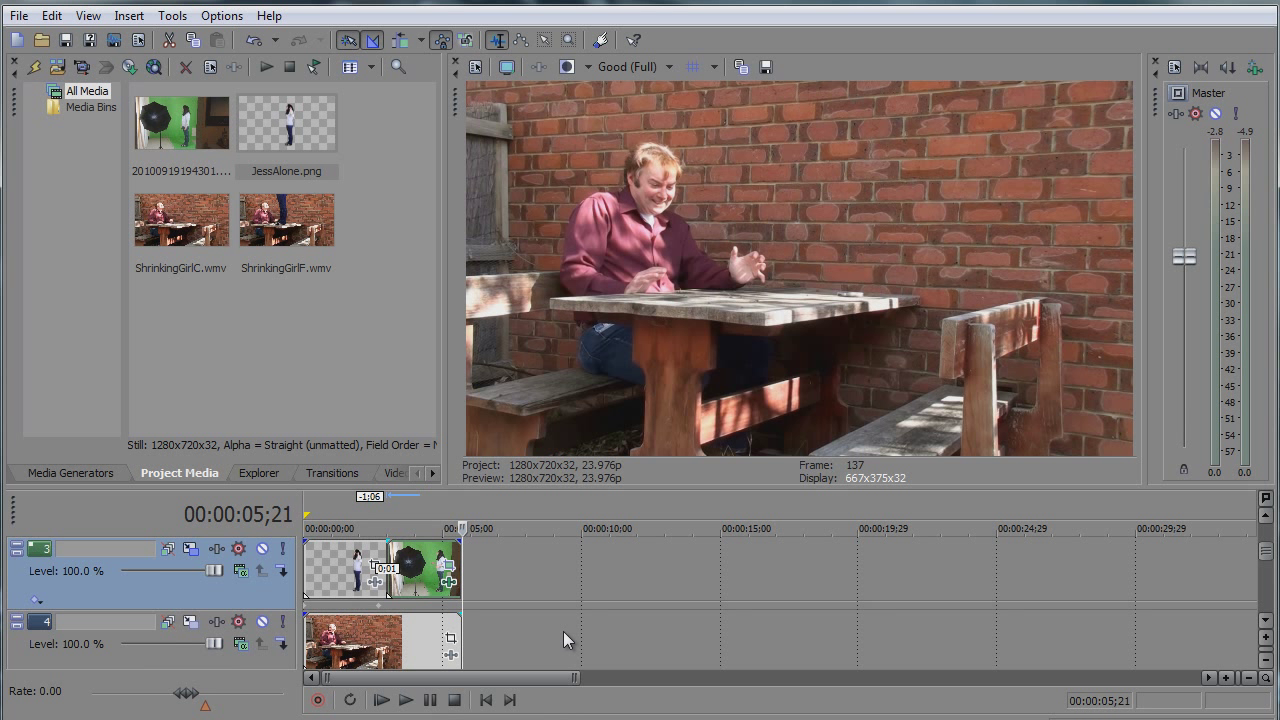
{"action": "left_click", "coordinate": [293, 225]}
{"action": "left_click", "coordinate": [265, 67]}
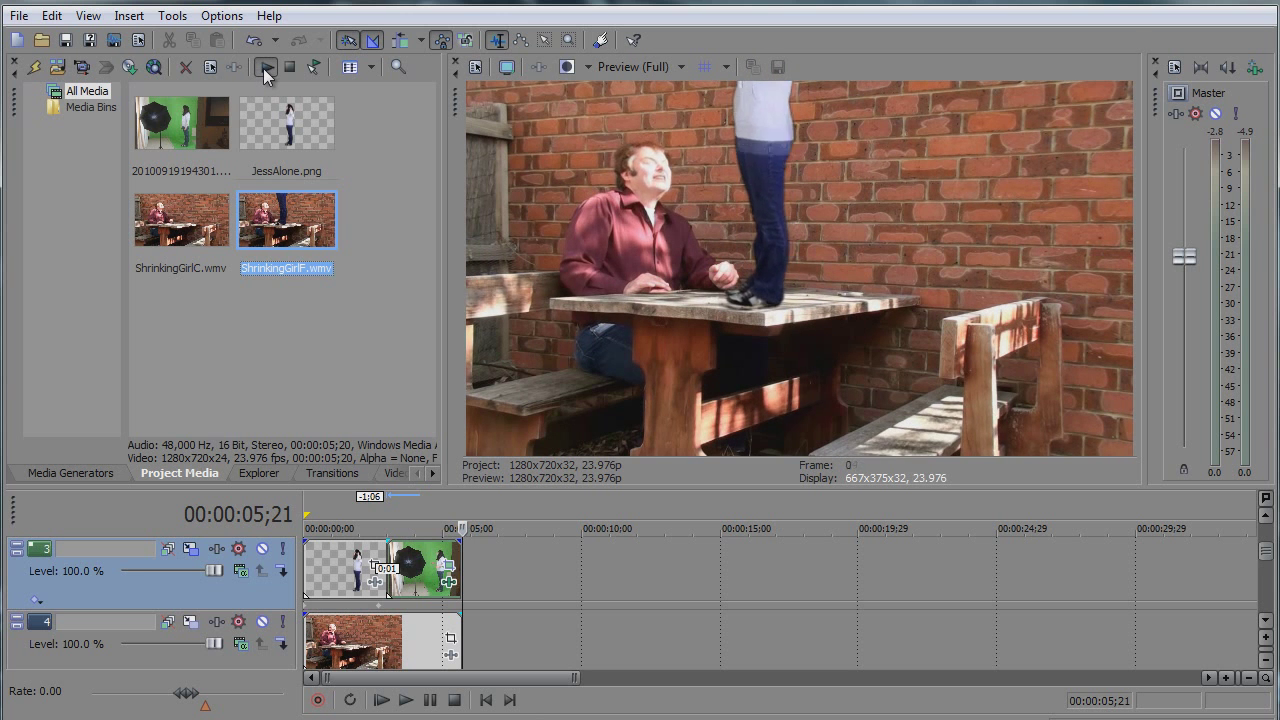